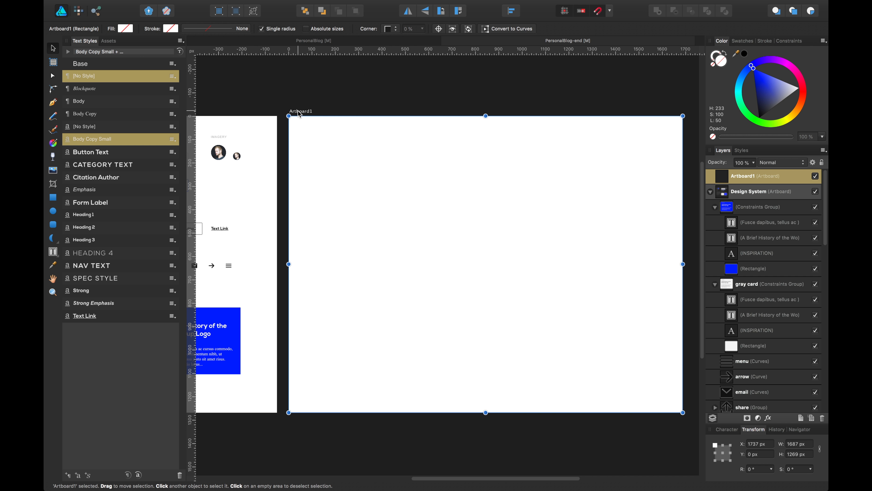
Rename the new blank artboard next to the Design System artboard as "Wireframes"
double_click(753, 176)
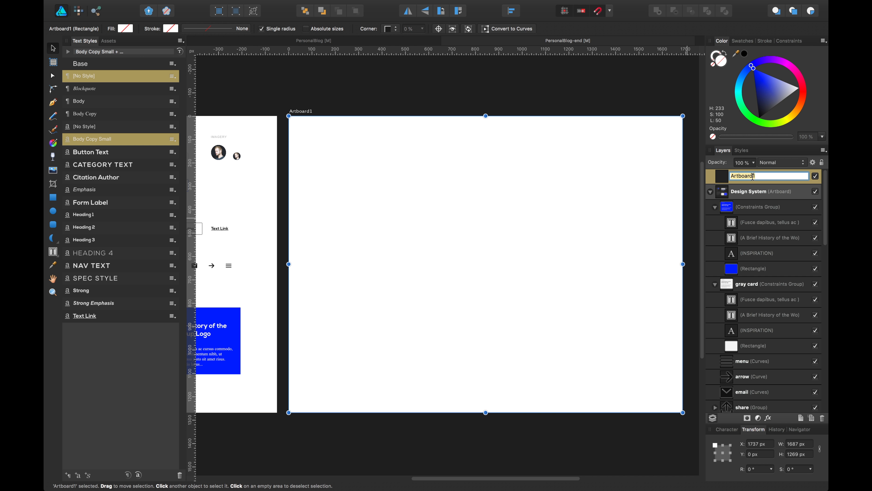
text(Wirerf)
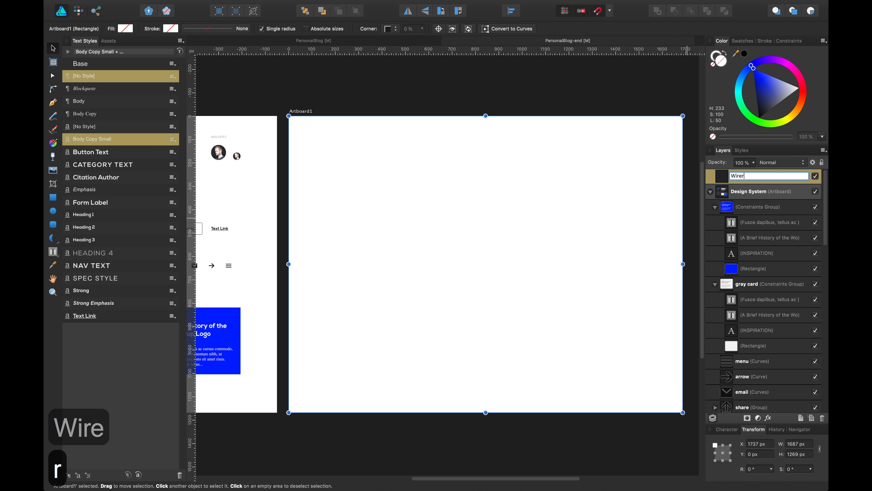
key(BackSpace)
key(BackSpace)
text(frames)
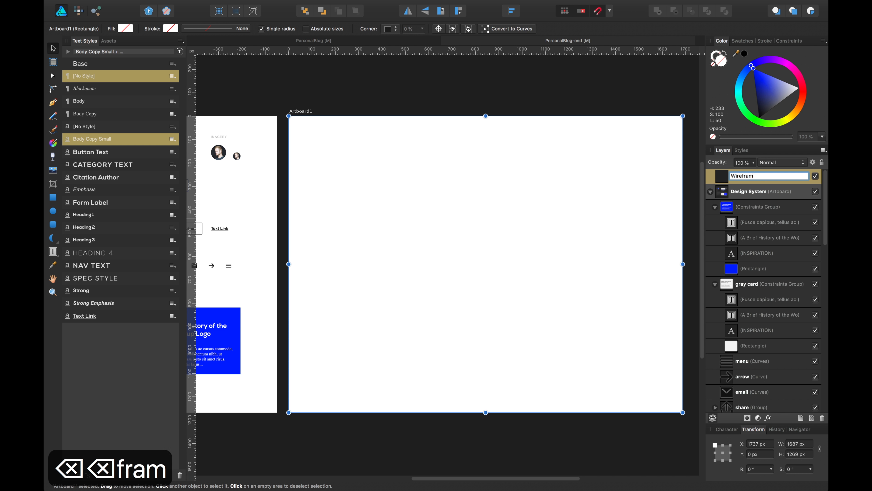
key(Return)
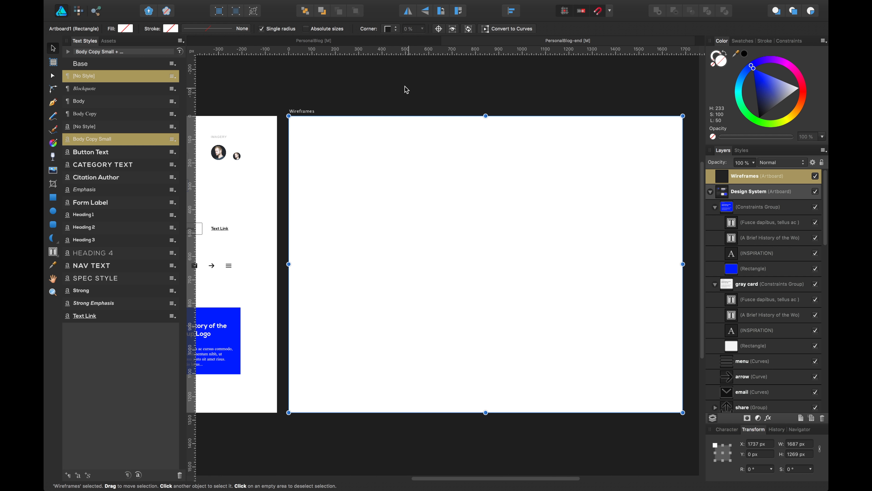
click(381, 82)
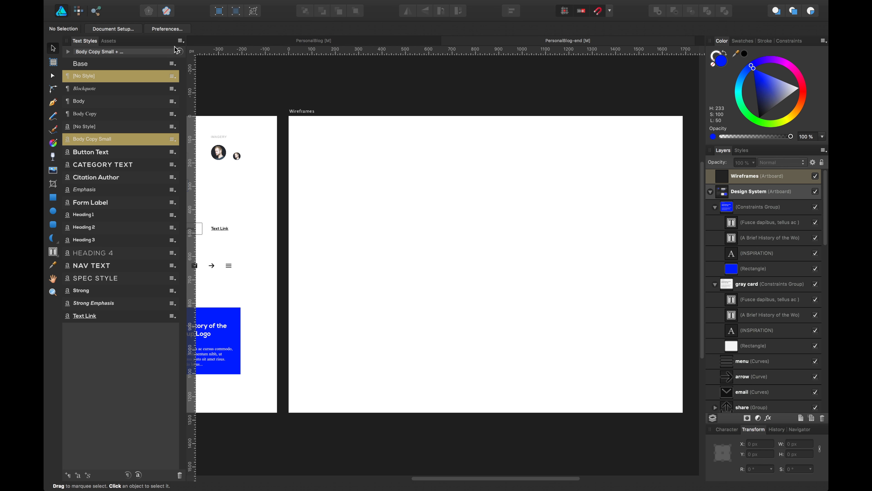
Close the Text Styles panel to free up canvas space
click(180, 42)
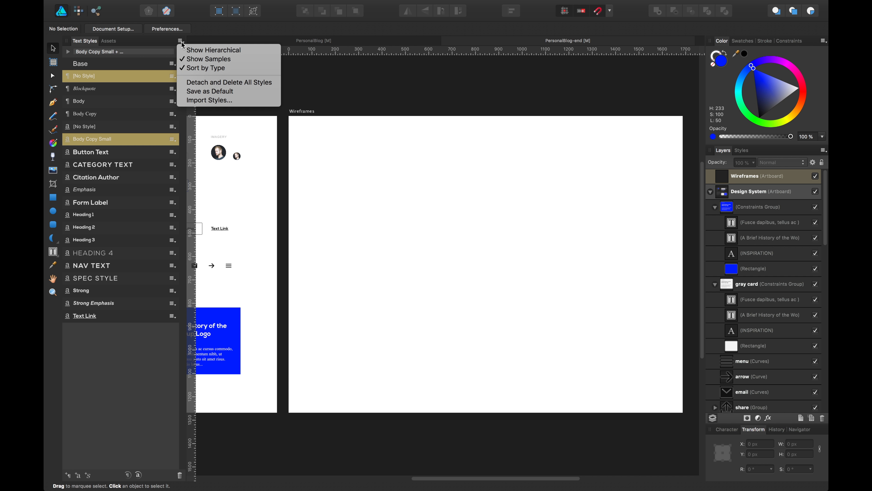
click(156, 41)
drag(94, 50, 103, 69)
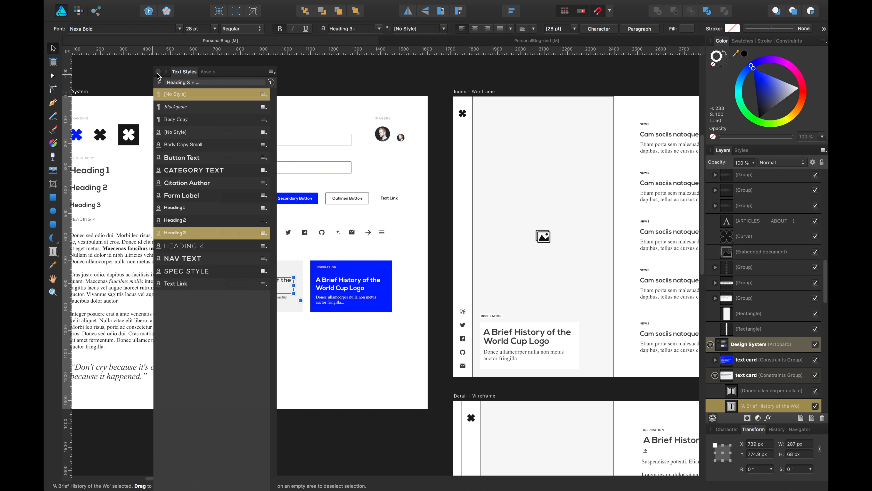
click(157, 71)
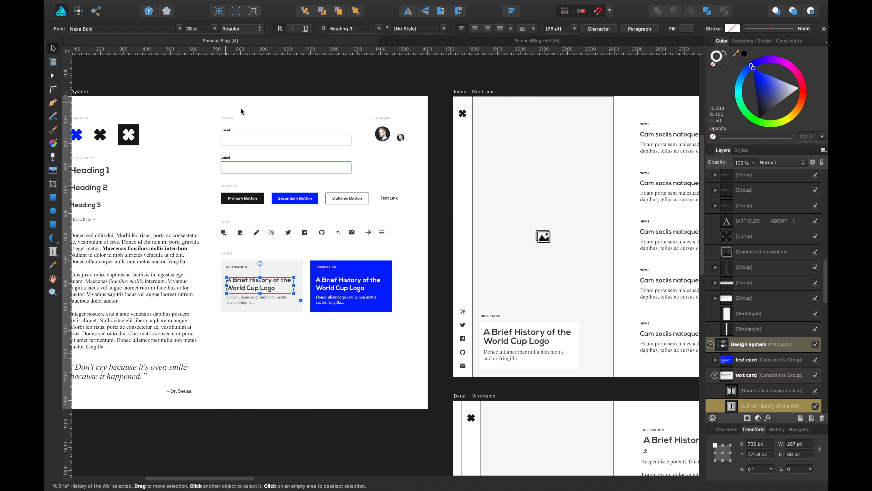
Check the Index - Wireframe artboard in the PersonalBlog document, and rename the Wireframes artboard in PersonalBlog-end as "Wireframes - Index View"
scroll(324, 131, right, 10)
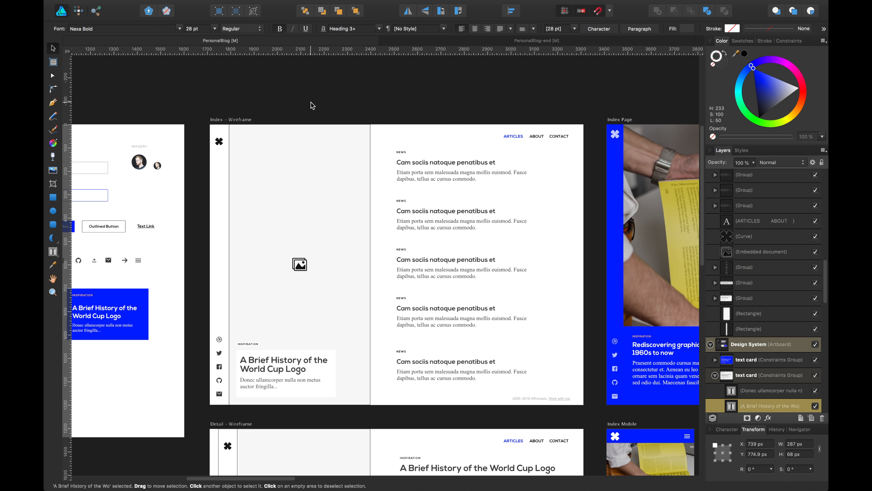
click(312, 105)
click(221, 142)
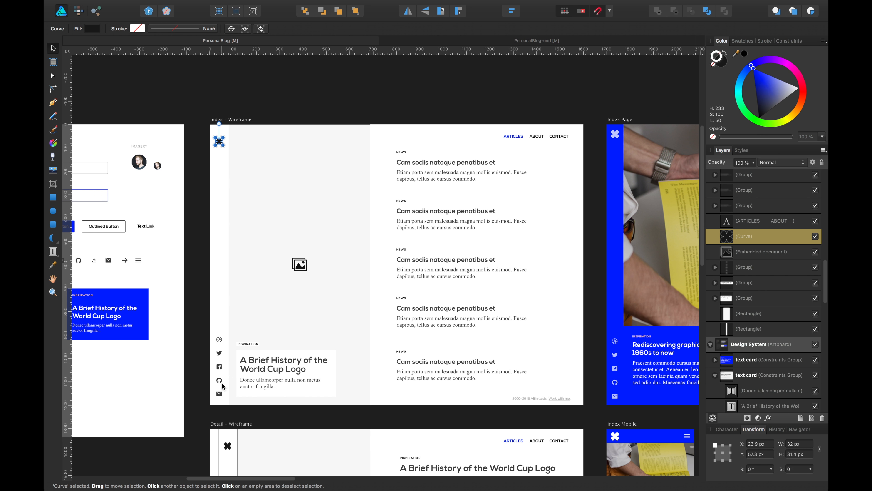
click(431, 43)
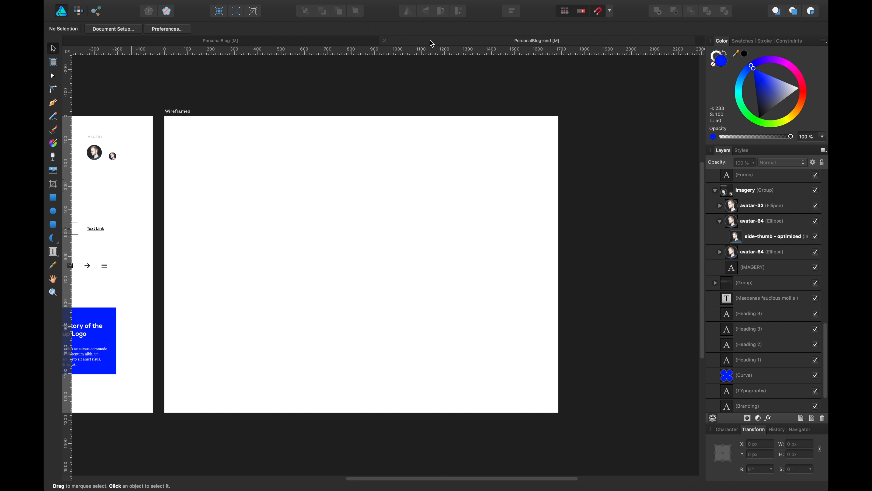
scroll(269, 129, left, 4)
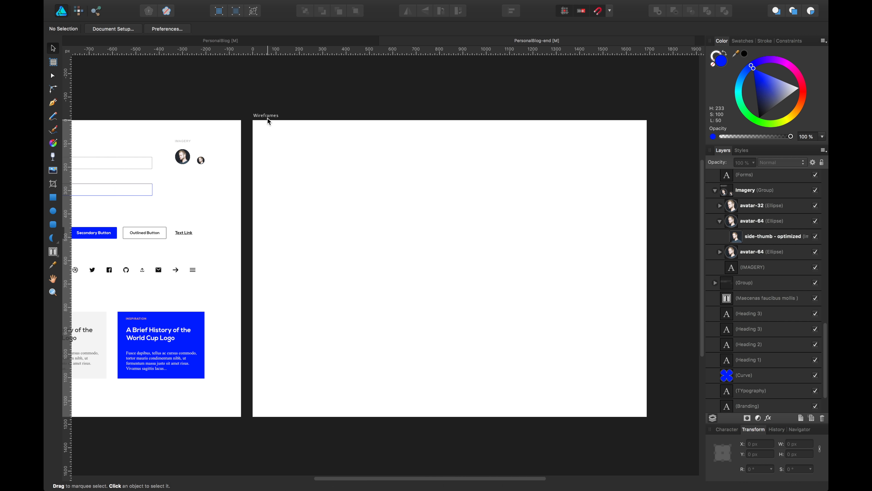
click(274, 116)
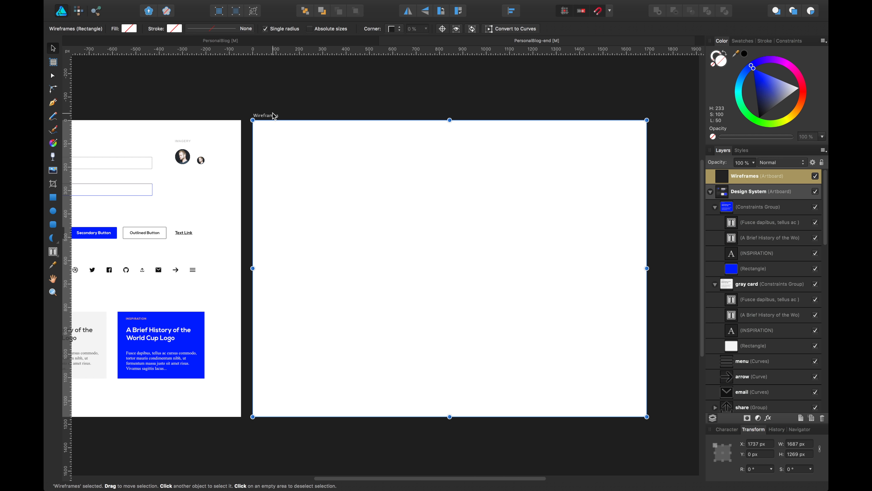
double_click(742, 175)
key(Right)
text(- In)
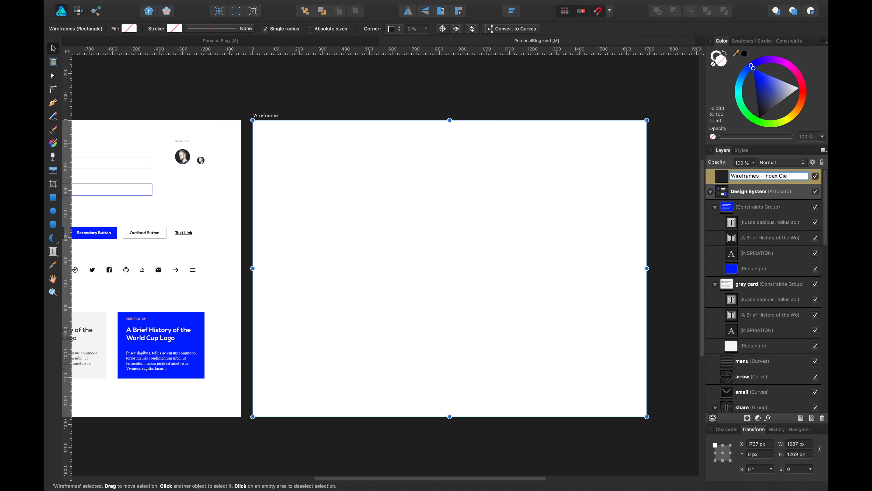
text(dex View)
key(Return)
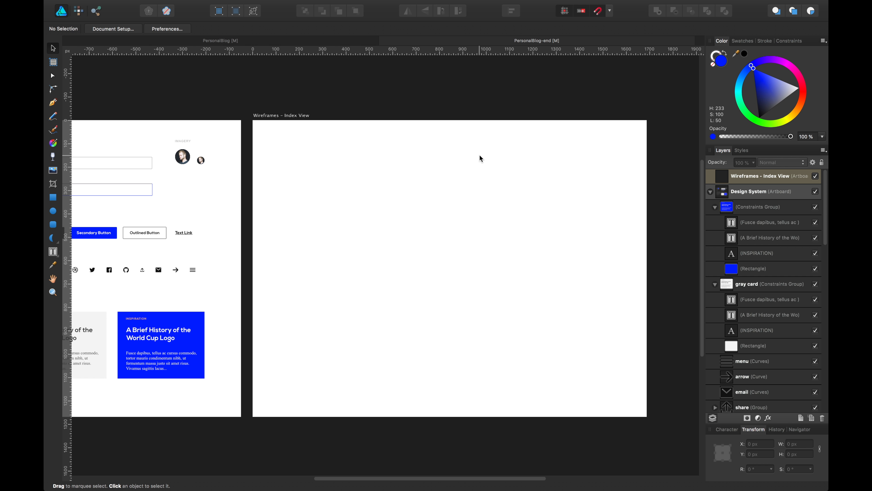
Add an artistic text line reading "ARTICLES ABOUT CONTACT" in the upper part of the Wireframes - Index View artboard, using PersonalBlog as reference
key(t)
click(468, 149)
text(ARTIcles)
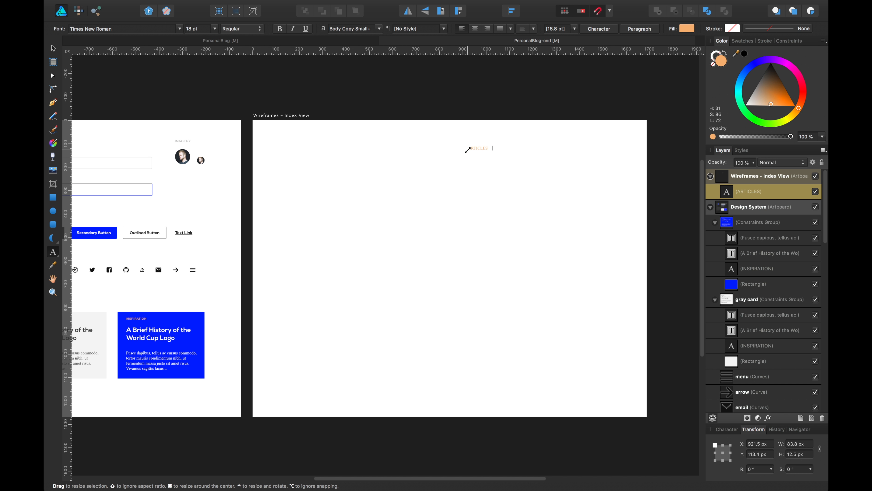
click(316, 40)
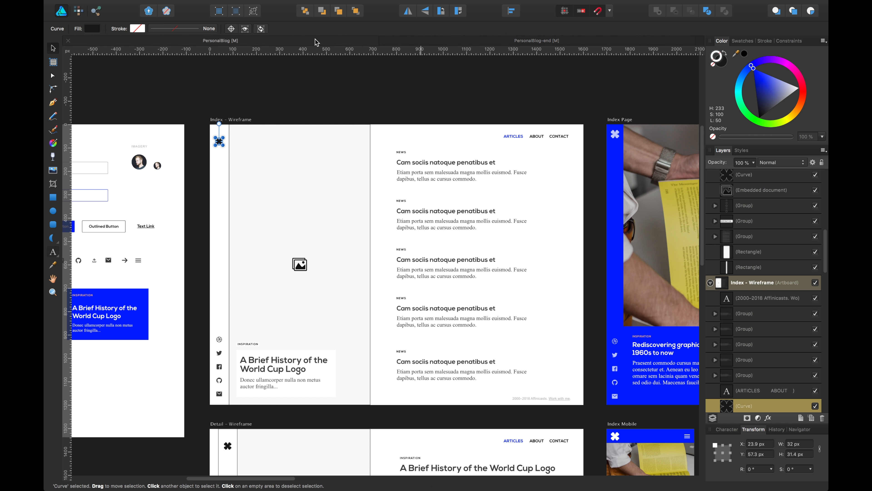
click(456, 41)
text(ABOUT CONTACT)
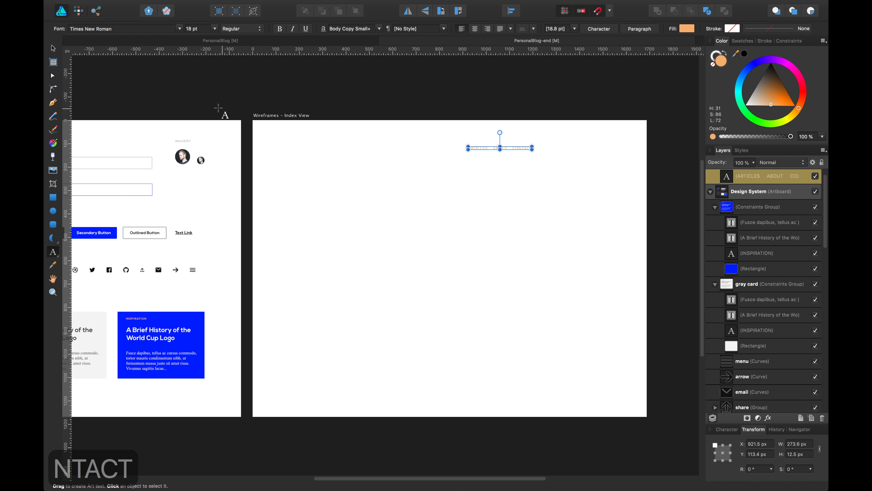
Apply the Nav Text character style to the whole navigation text line
click(53, 48)
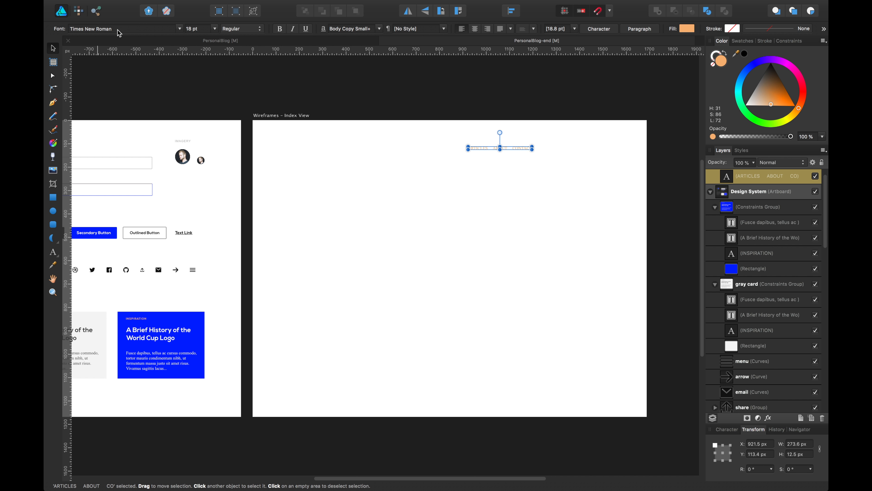
mouse_move(297, 4)
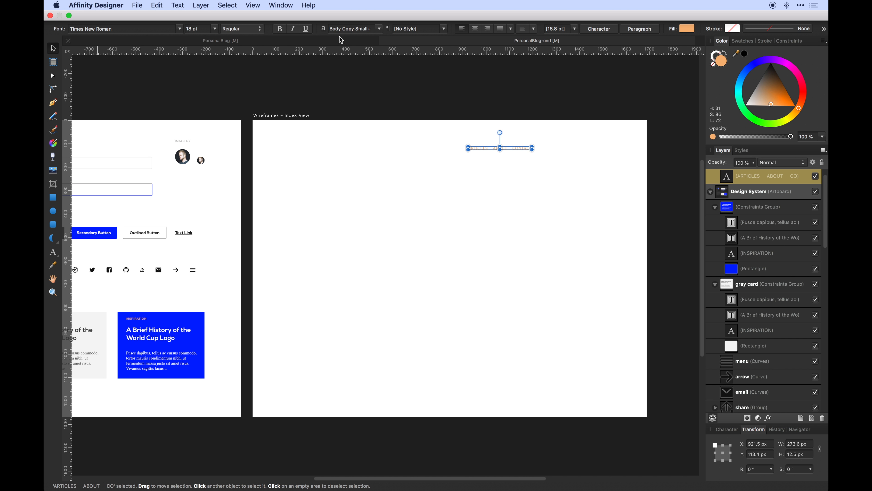
click(375, 28)
click(378, 30)
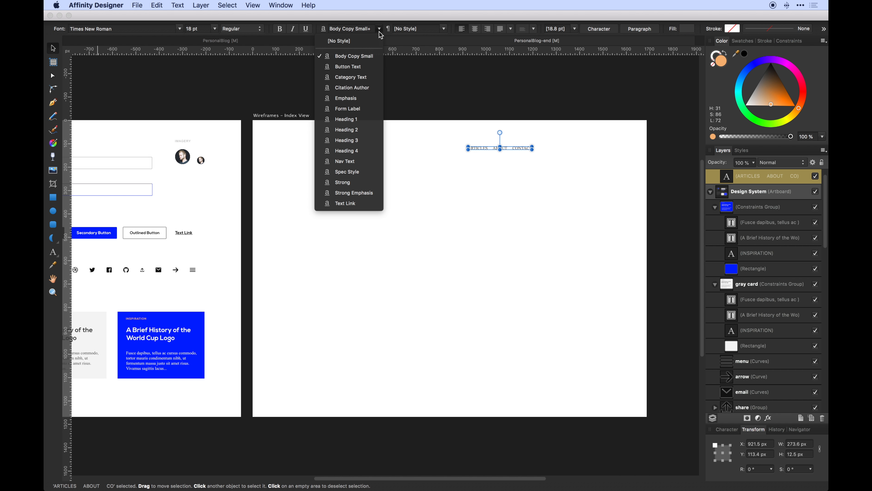
click(363, 161)
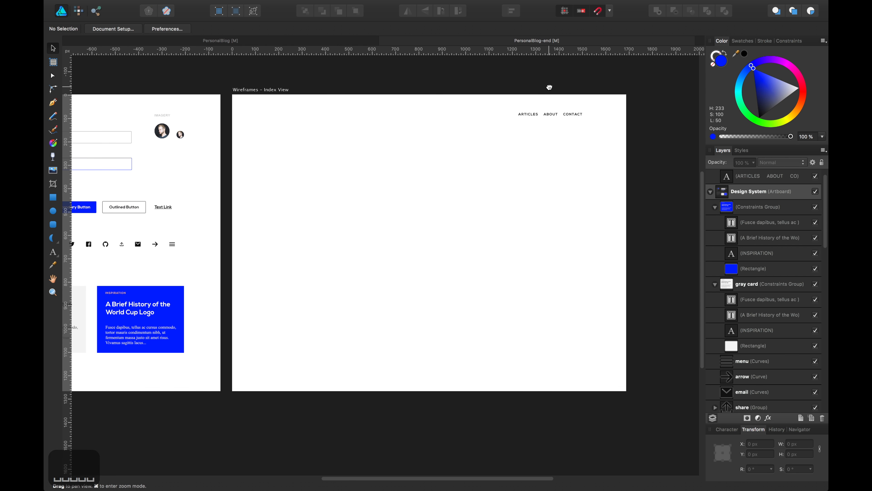
Move the navigation text towards the artboard's upper right corner, at about X 1321 px, Y 49 px
click(549, 110)
click(477, 92)
drag(534, 110, 556, 107)
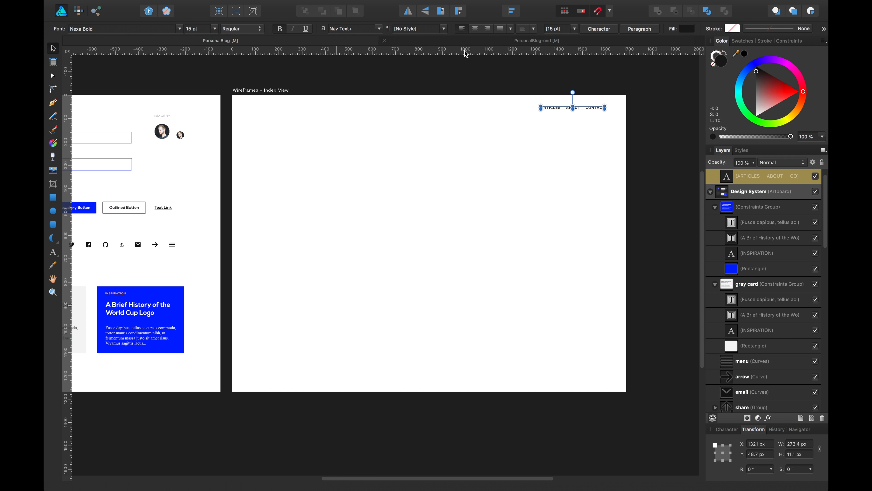
click(436, 83)
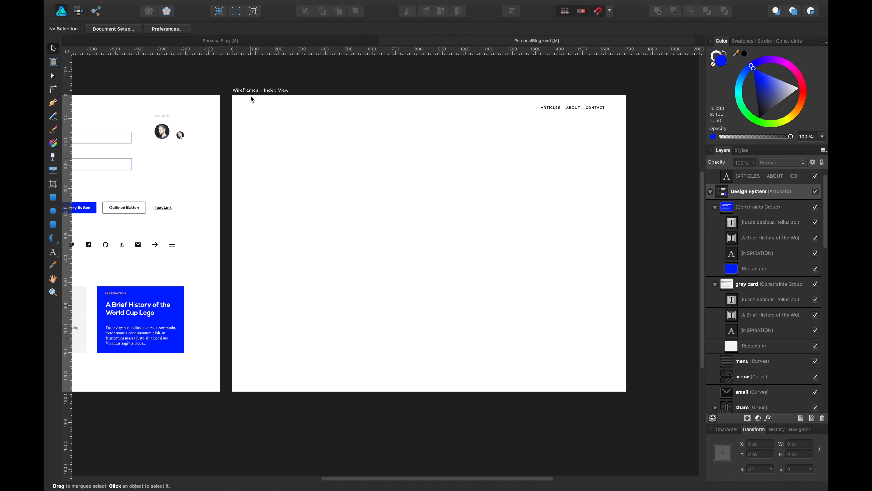
Add a horizontal guide at 634.5 px and a vertical guide at 843.5 px to the Wireframes - Index View artboard
click(255, 91)
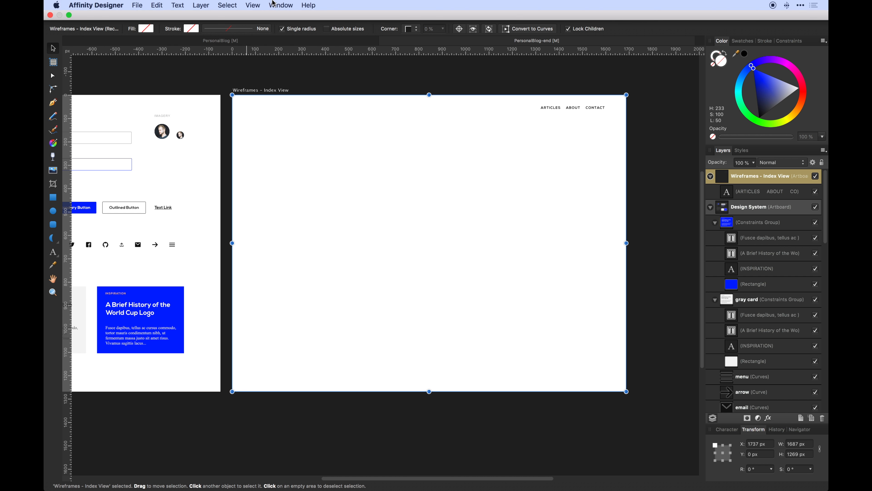
click(250, 5)
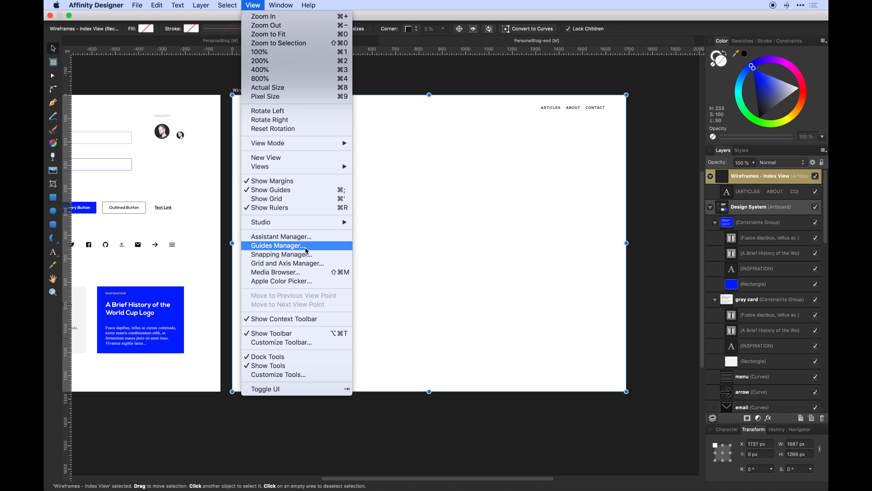
click(278, 245)
click(136, 354)
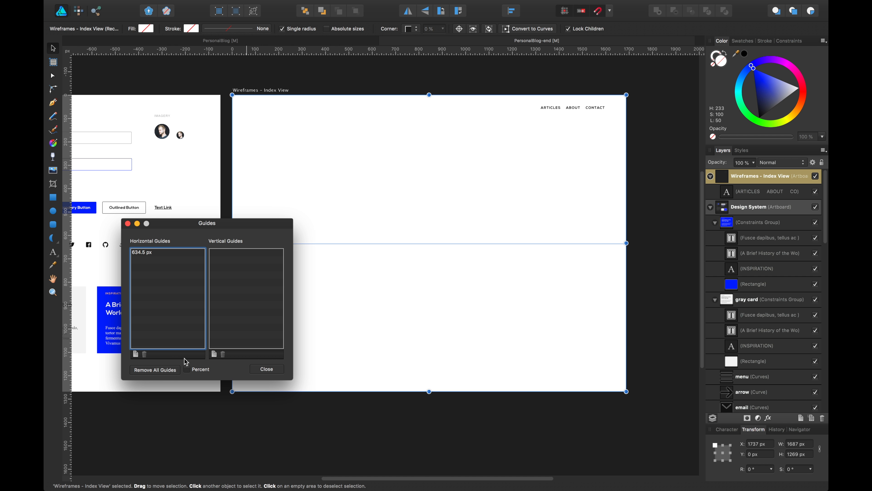
click(214, 354)
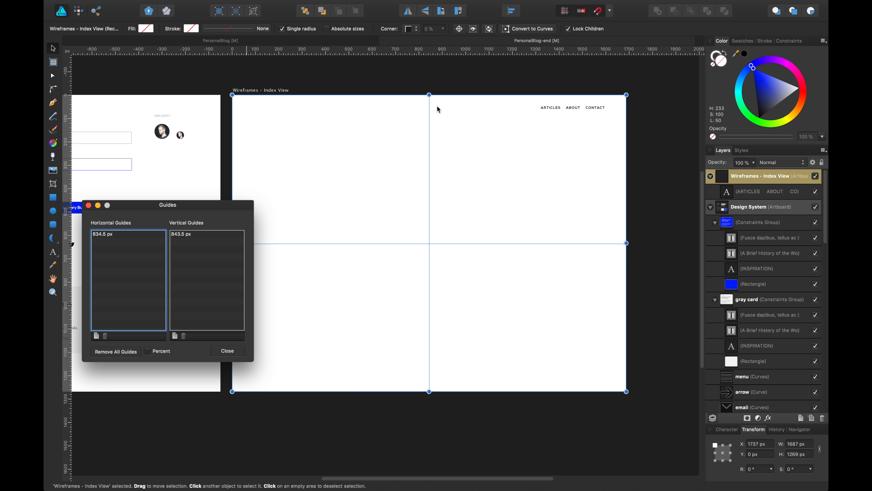
click(248, 178)
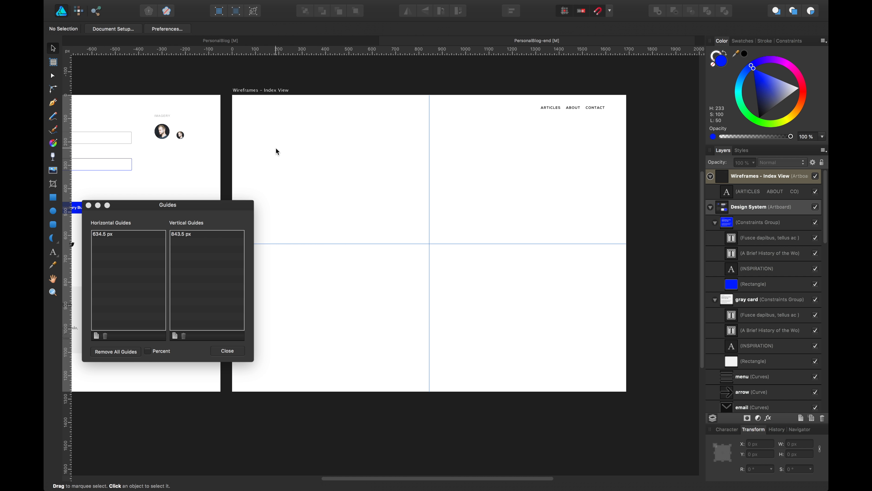
Draw a rectangle about 1403 by 947 px from the artboard's top edge and centre it on the vertical guide
key(m)
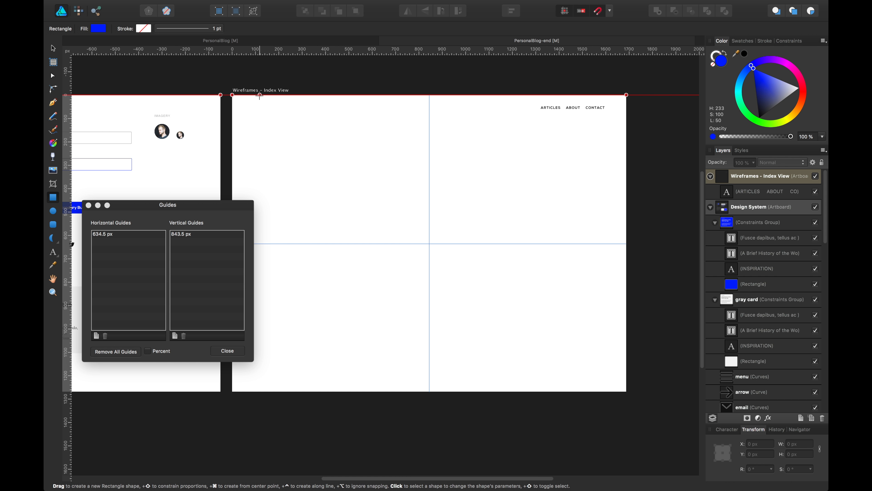
drag(255, 95, 584, 316)
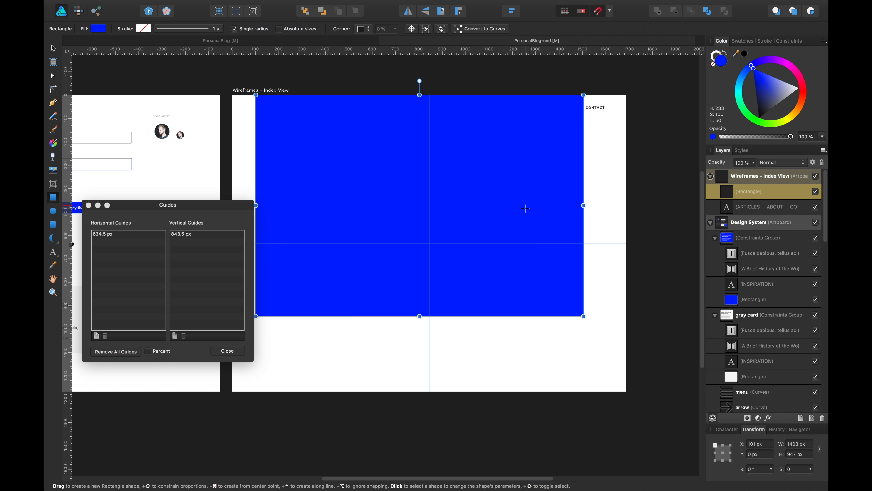
key(v)
drag(515, 183, 506, 193)
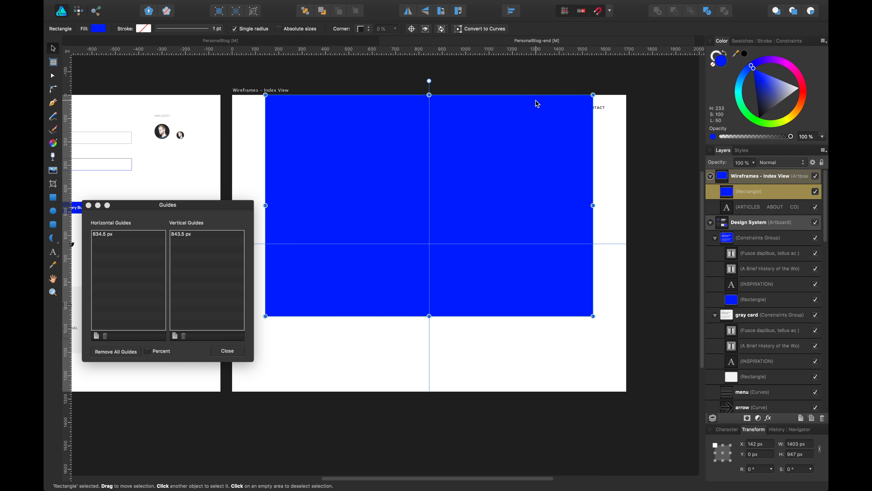
Set the rectangle's width to 1170 px and recentre it on the vertical guide
click(803, 443)
text(1170)
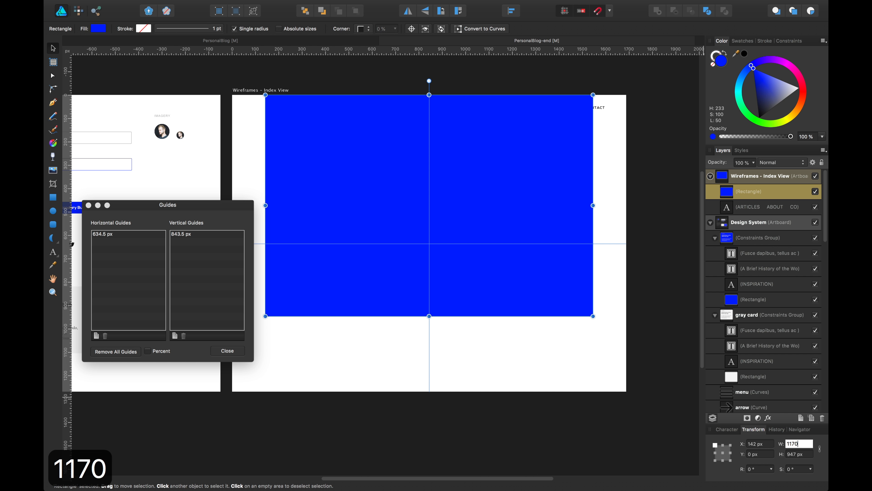
key(Return)
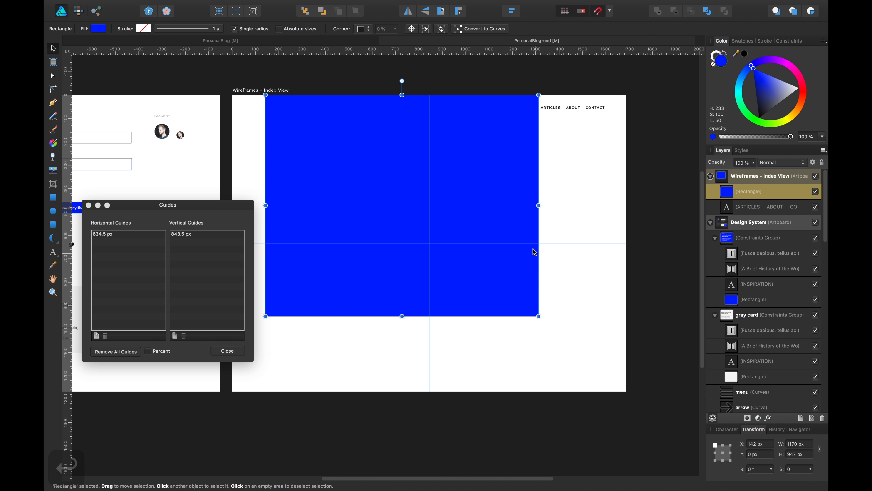
drag(508, 216, 535, 216)
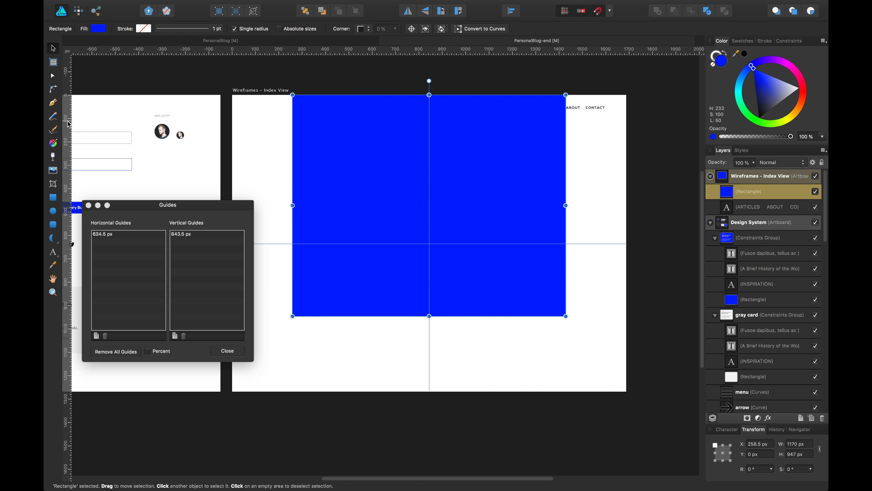
Add vertical guides along both side edges of the blue rectangle and set their positions to 259 px and 1428 px
drag(67, 125, 291, 143)
drag(68, 143, 567, 140)
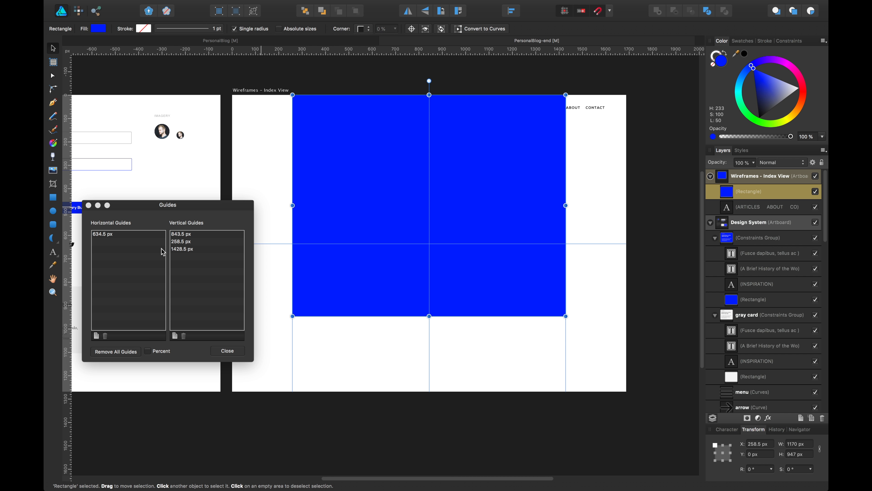
click(190, 251)
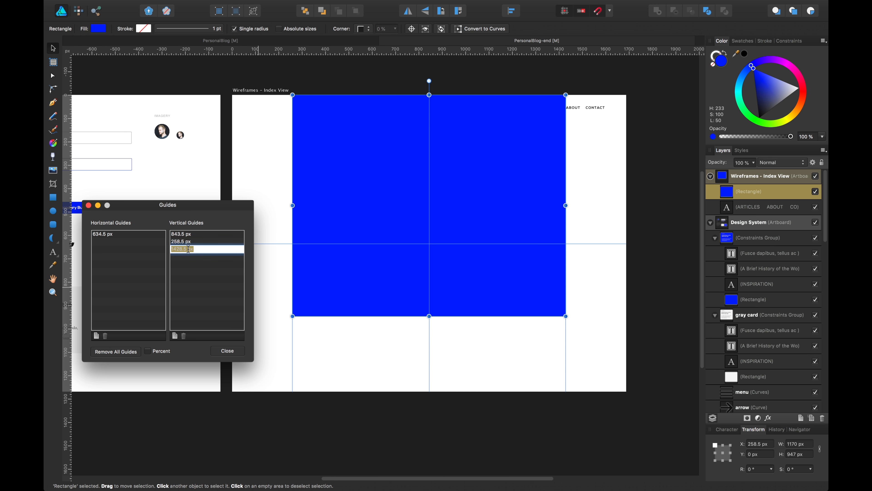
click(188, 248)
text(1428)
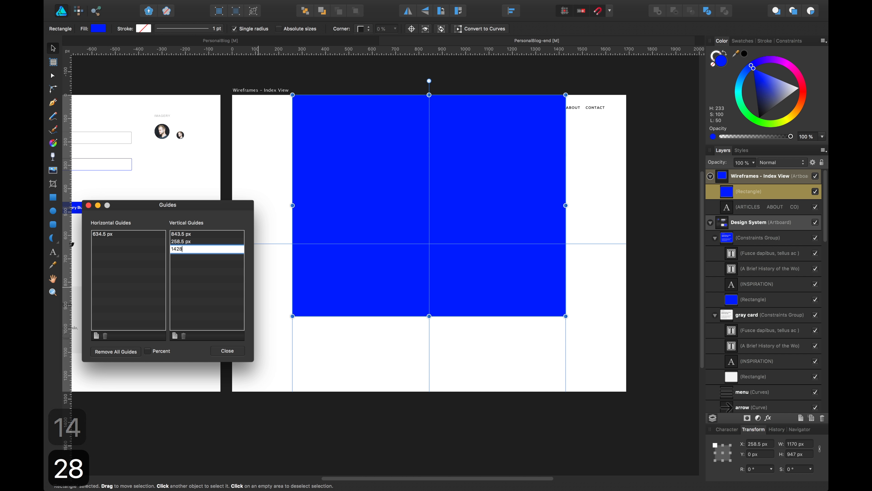
key(Return)
click(187, 241)
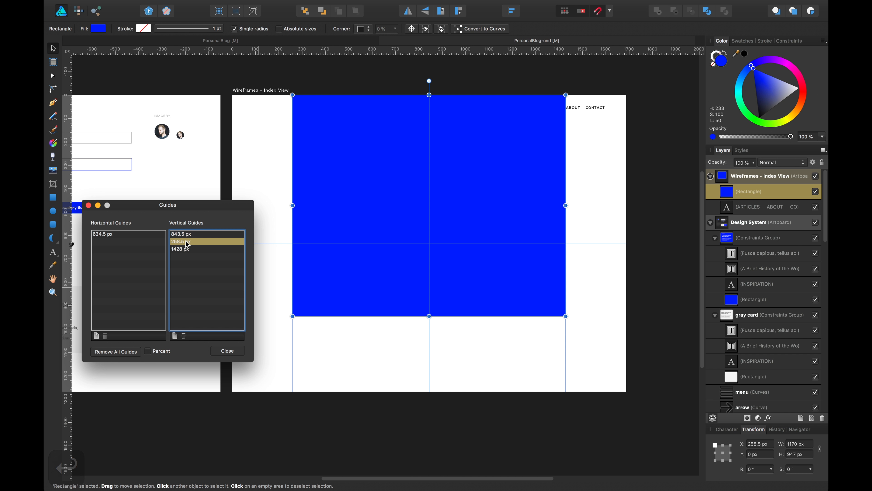
click(188, 242)
text(259)
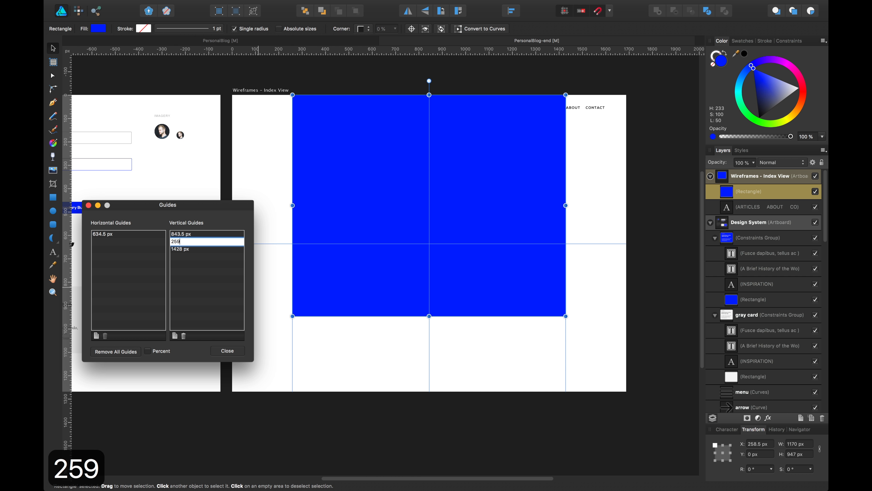
key(Return)
Set the width of the Wireframes - Index View artboard to 1600 px
click(267, 91)
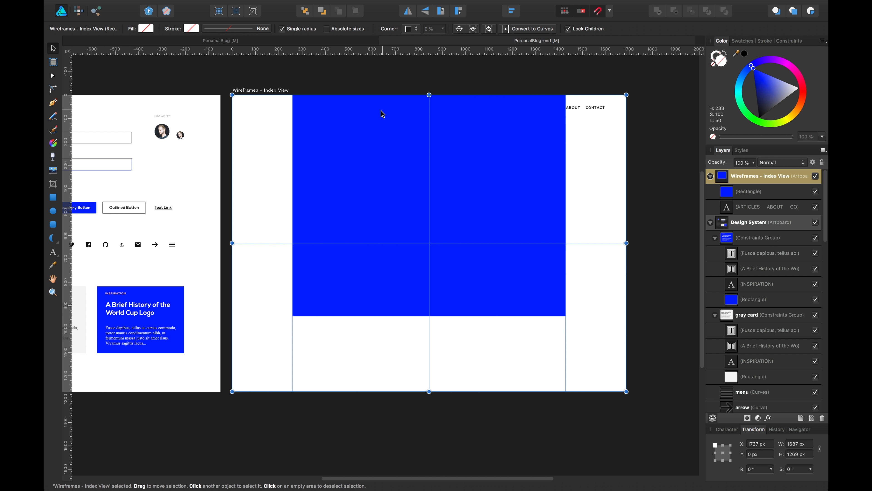
click(795, 443)
text(1600)
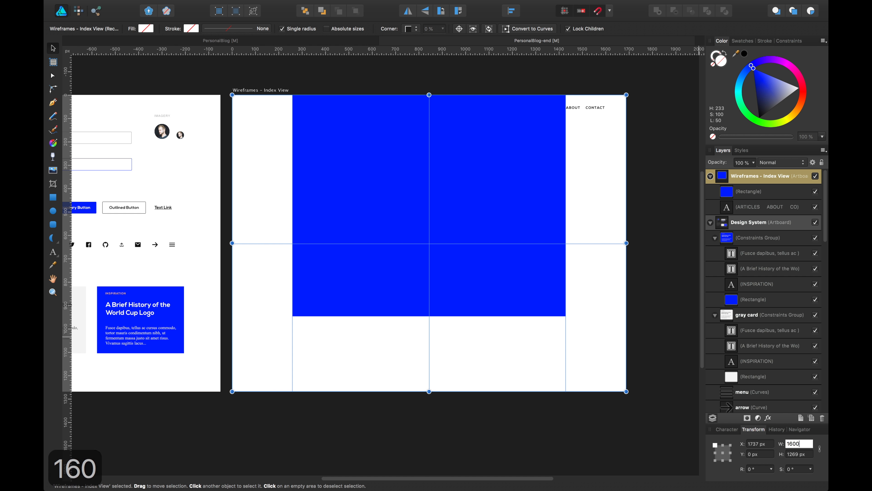
key(Return)
click(670, 262)
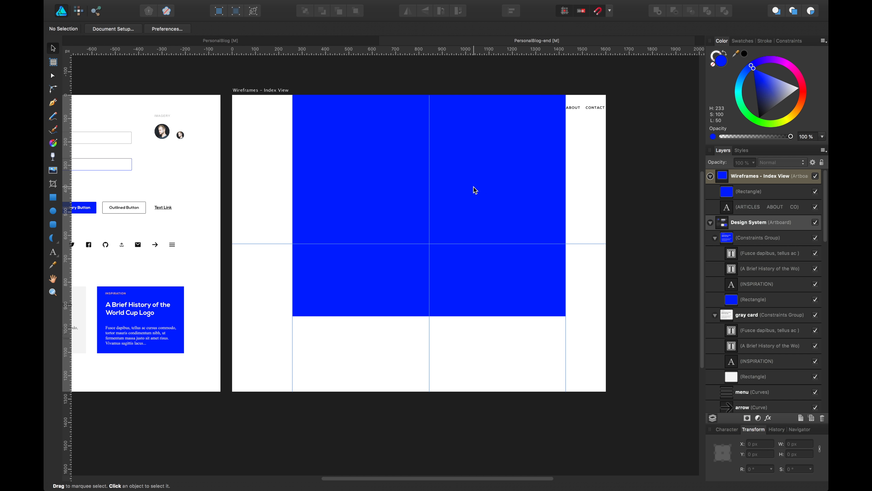
Centre the blue rectangle horizontally on the artboard at X 215 px and realign the three vertical guides to its side edges and centre
click(432, 181)
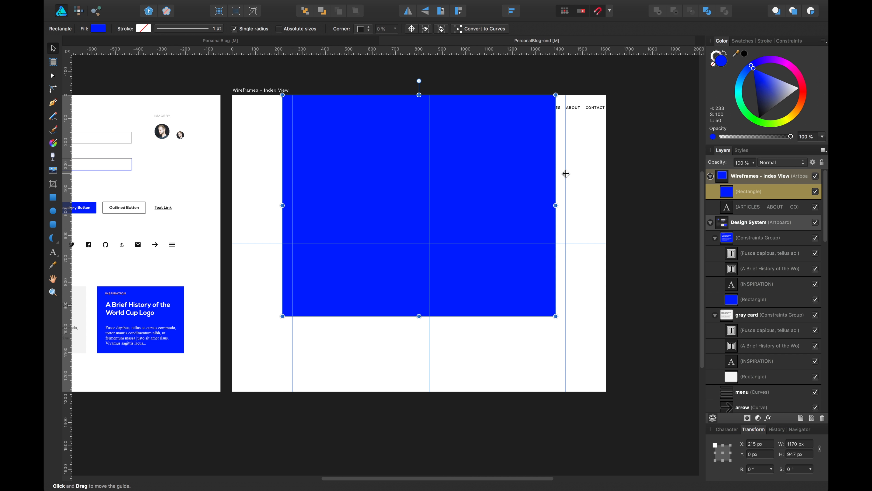
drag(566, 173, 556, 173)
drag(293, 173, 282, 175)
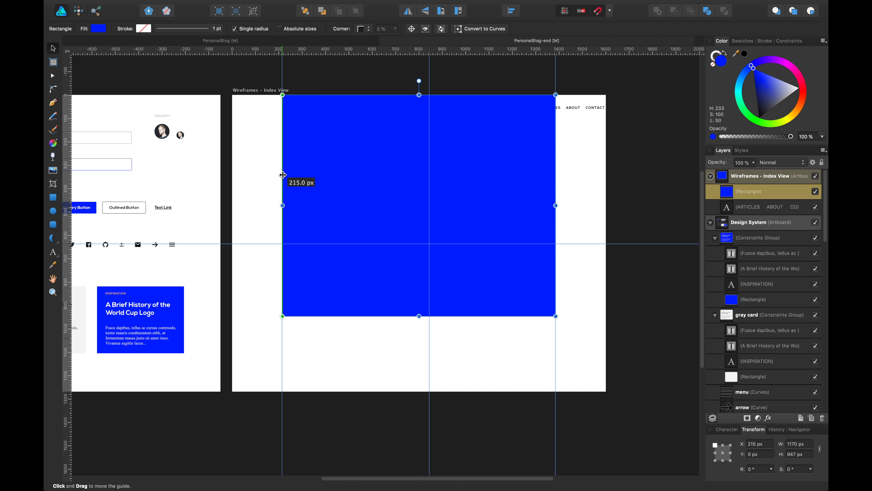
drag(426, 200, 418, 203)
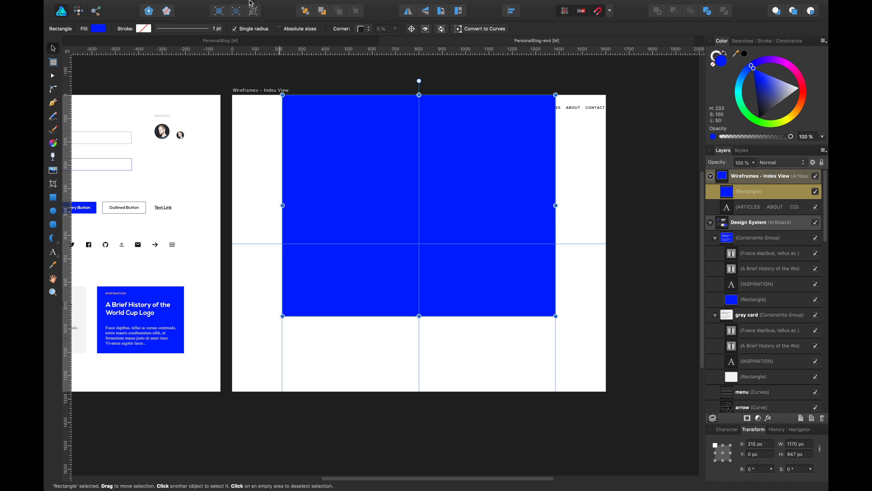
click(250, 5)
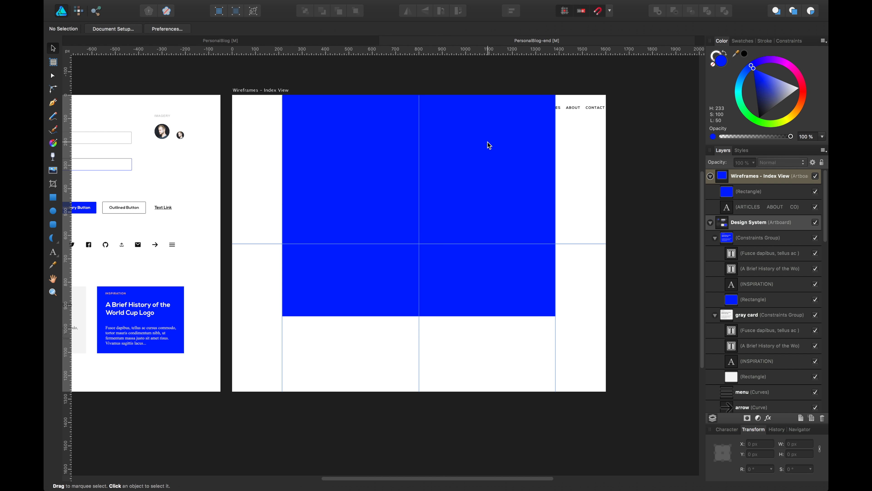
Delete the blue rectangle and move the navigation text left to about X 1282 px, Y 48 px
click(488, 142)
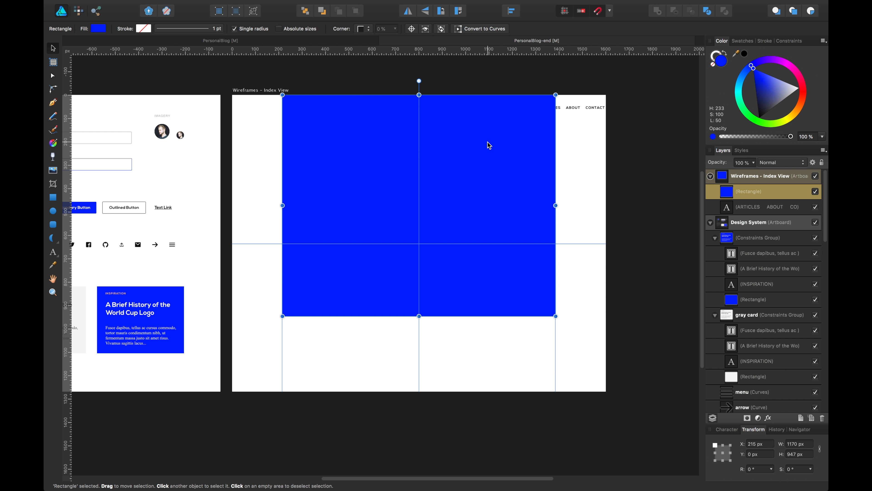
key(BackSpace)
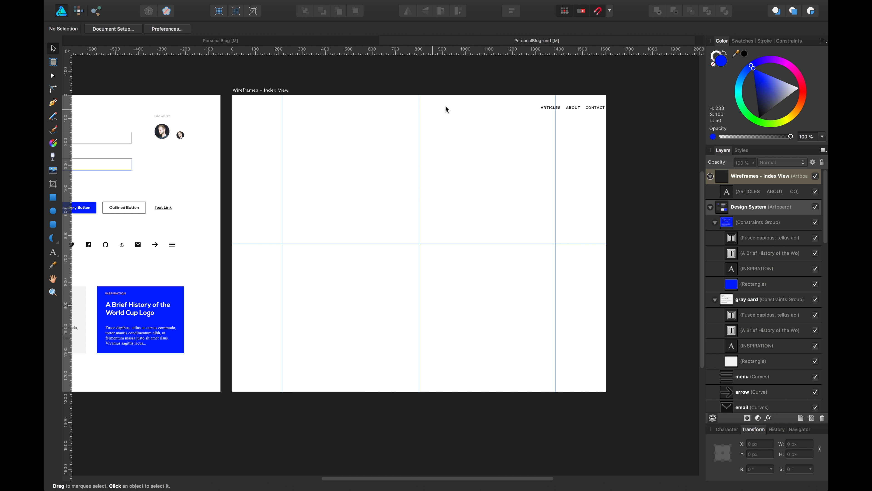
drag(567, 109, 543, 107)
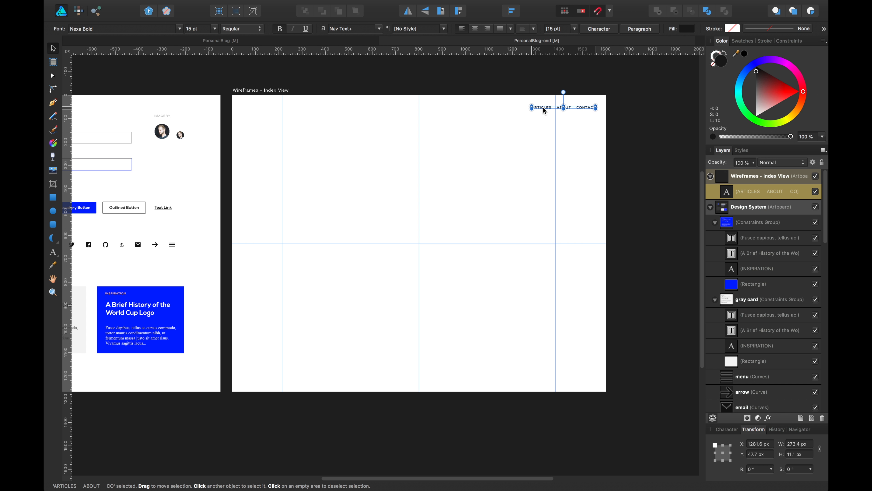
click(468, 69)
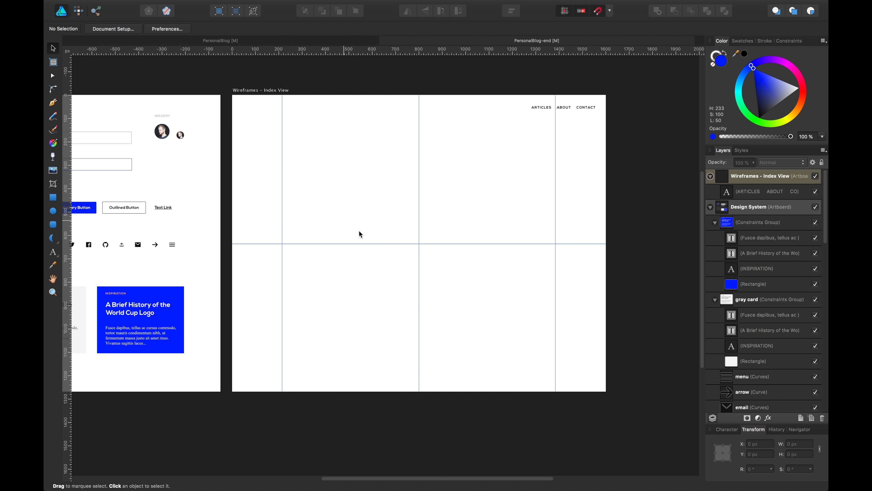
Check the Index - Wireframe artboard in the PersonalBlog document, and dock the Assets studio beside the tools in PersonalBlog-end
click(252, 43)
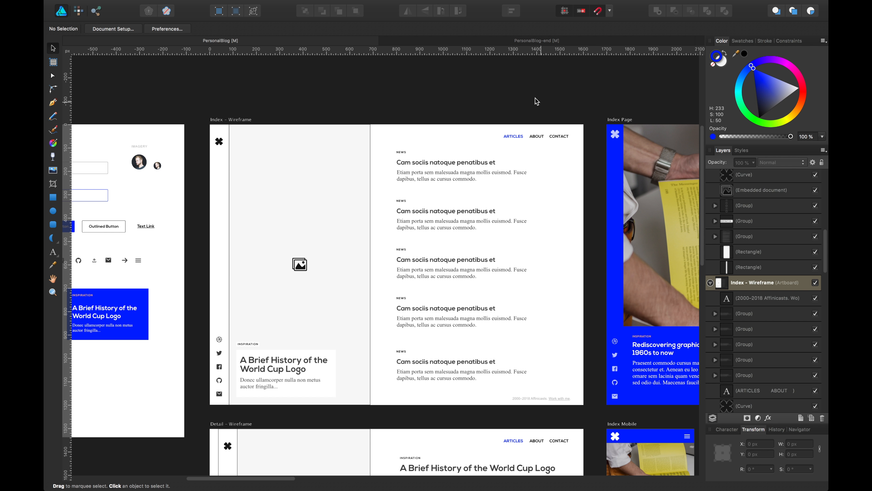
click(468, 43)
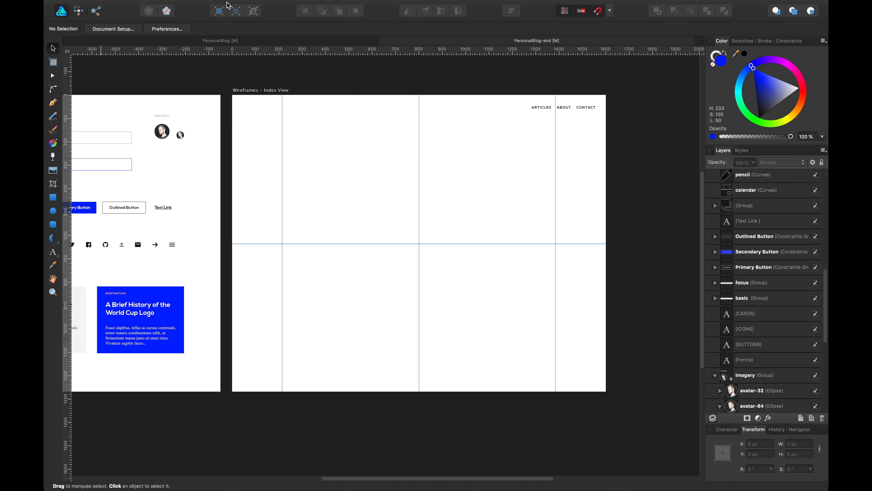
click(254, 5)
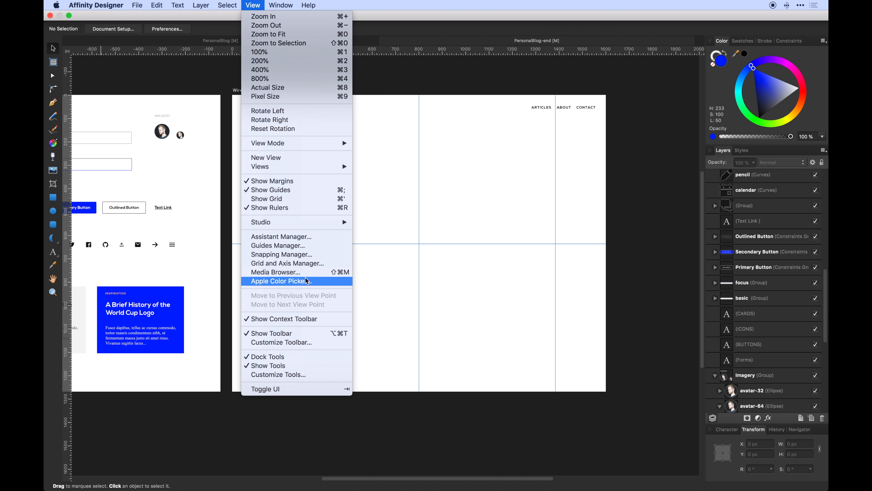
mouse_move(312, 224)
click(382, 235)
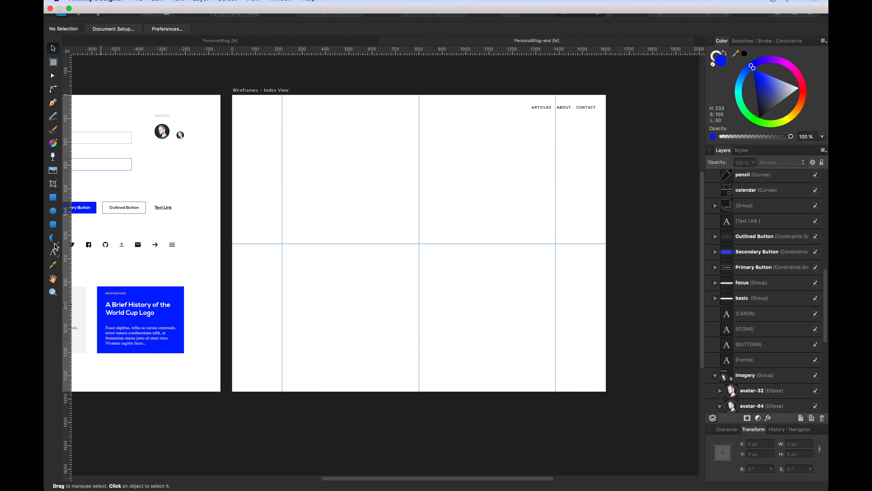
drag(196, 77, 74, 50)
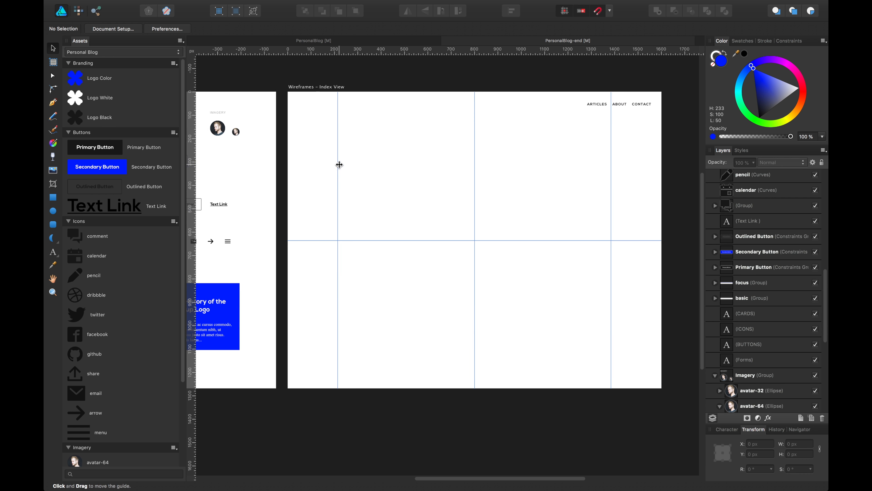
Place the Logo Black asset in the artboard's upper-left corner, at about X 22 px, Y 26 px
drag(75, 117, 286, 117)
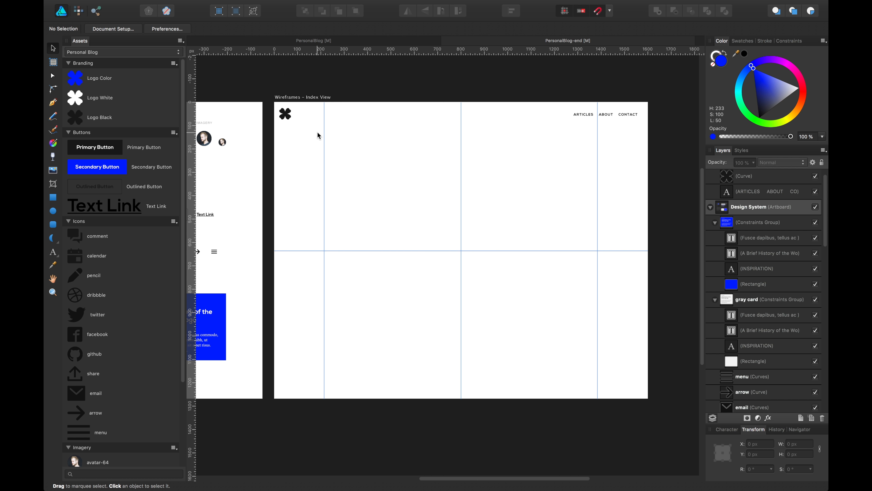
key(super+equal)
drag(317, 134, 524, 253)
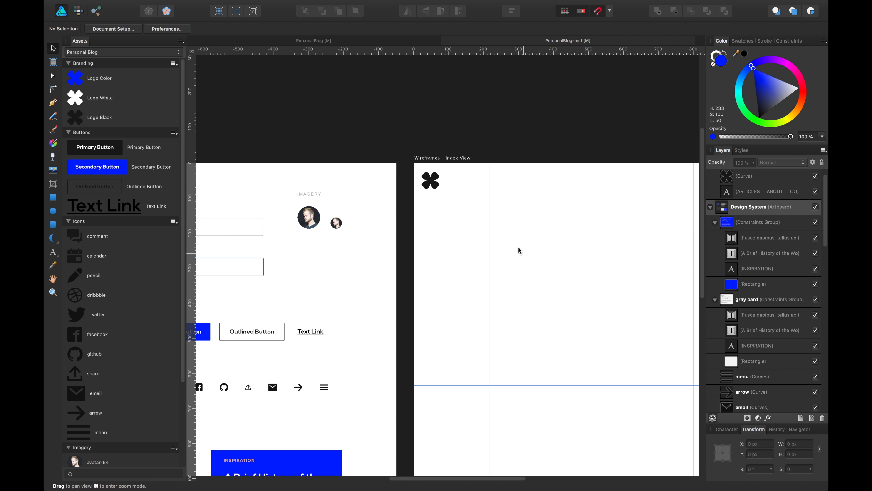
drag(459, 201, 411, 162)
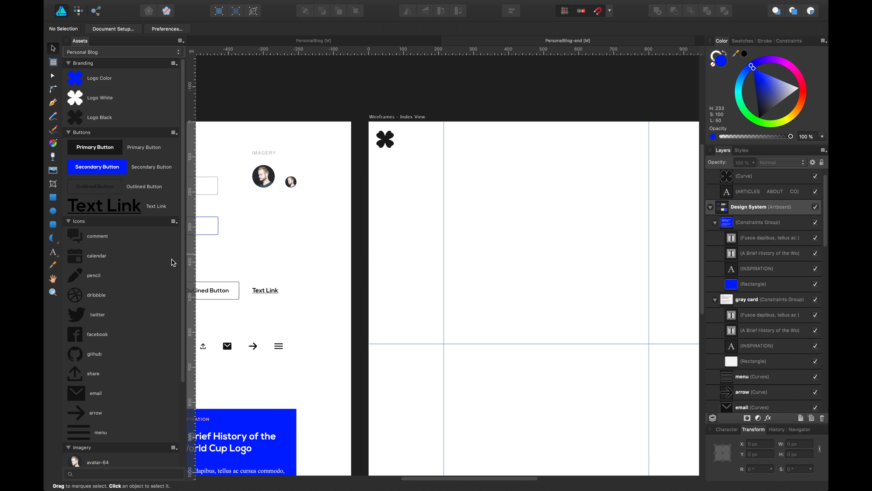
Draw a full-height sidebar rectangle about 113 by 1269 px along the artboard's left edge and send it behind the logo
click(53, 197)
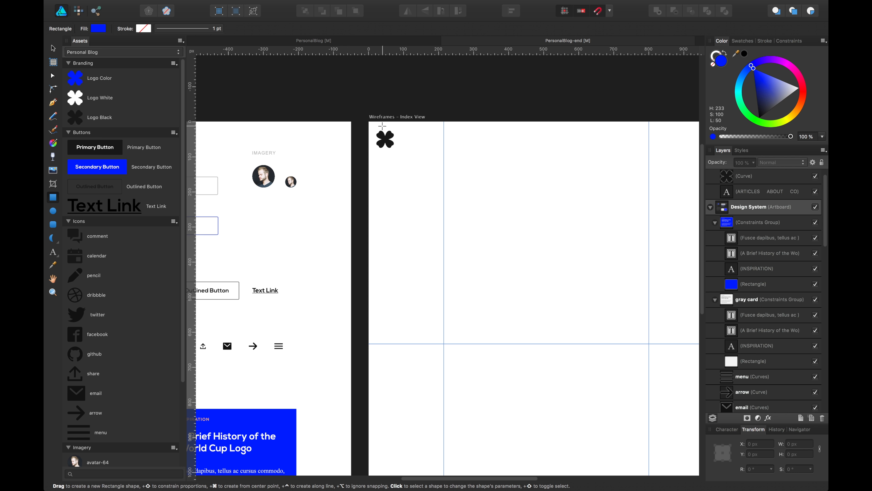
drag(369, 121, 408, 425)
scroll(410, 228, up, 5)
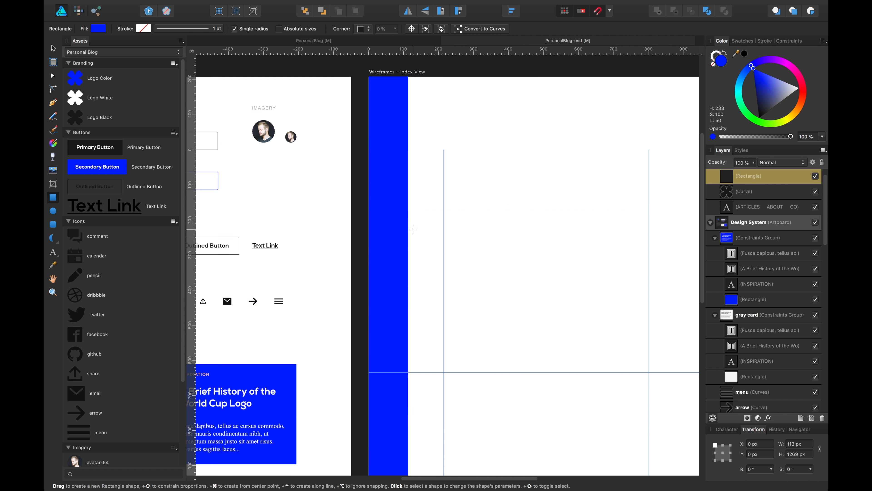
key(super+bracketleft)
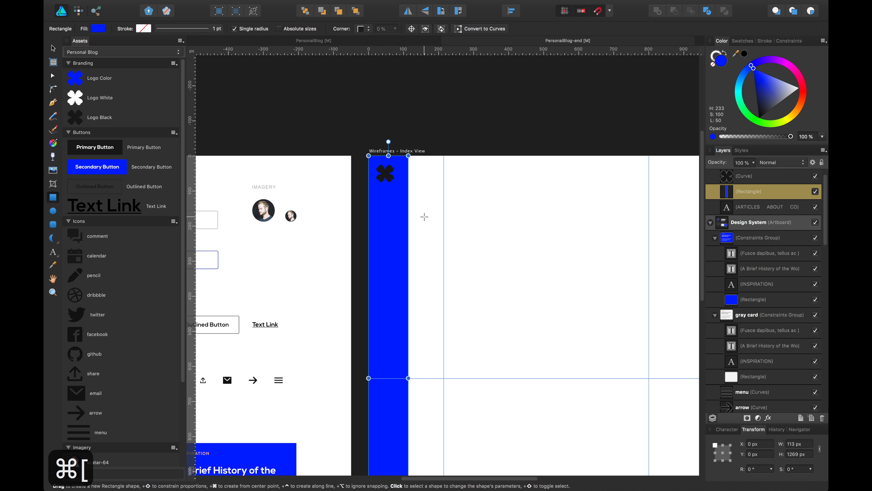
Set the sidebar rectangle's width to 60 px and increase it to 70 px
click(802, 445)
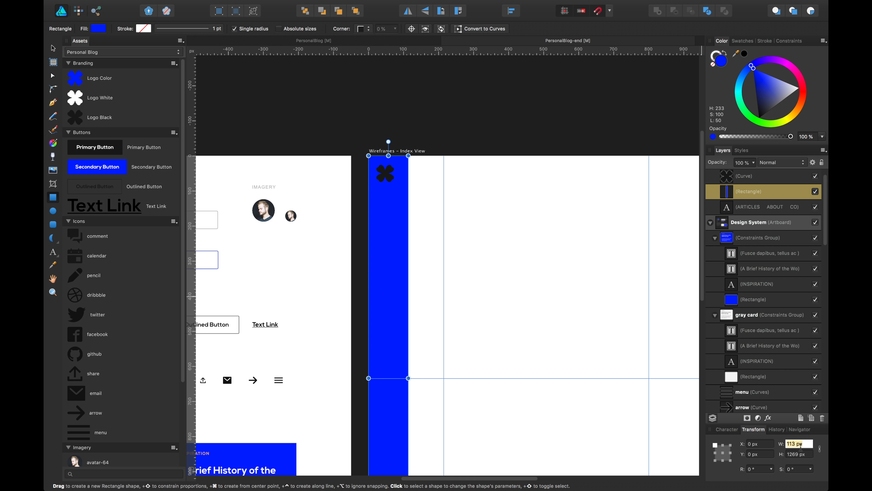
text(60)
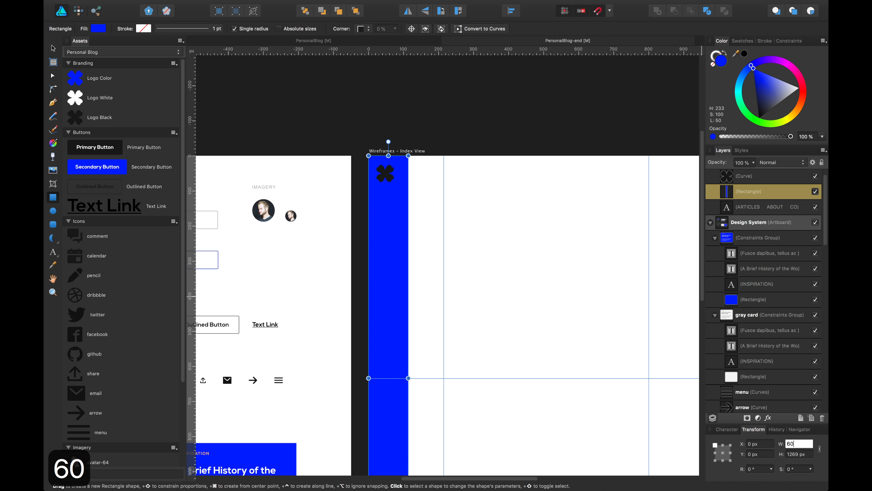
key(Return)
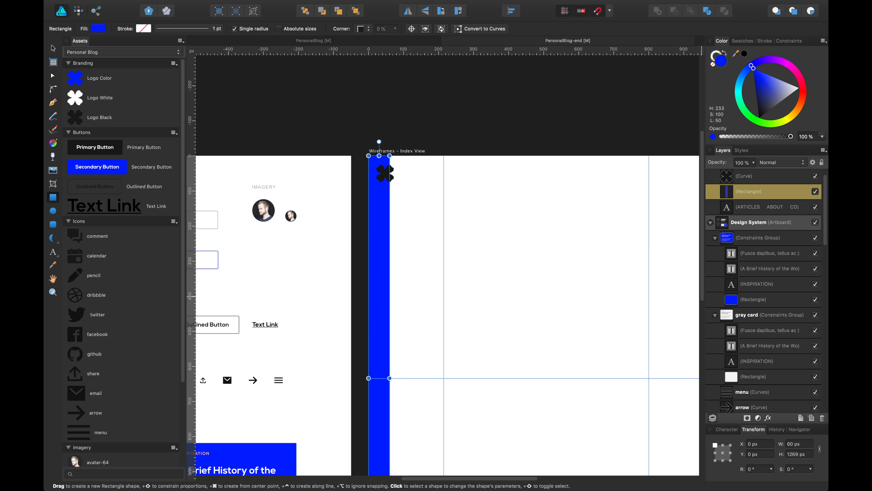
click(791, 453)
key(shift+Up)
Scale the black logo proportionally to a width of 32 px with its aspect ratio locked
click(390, 175)
key(v)
click(390, 176)
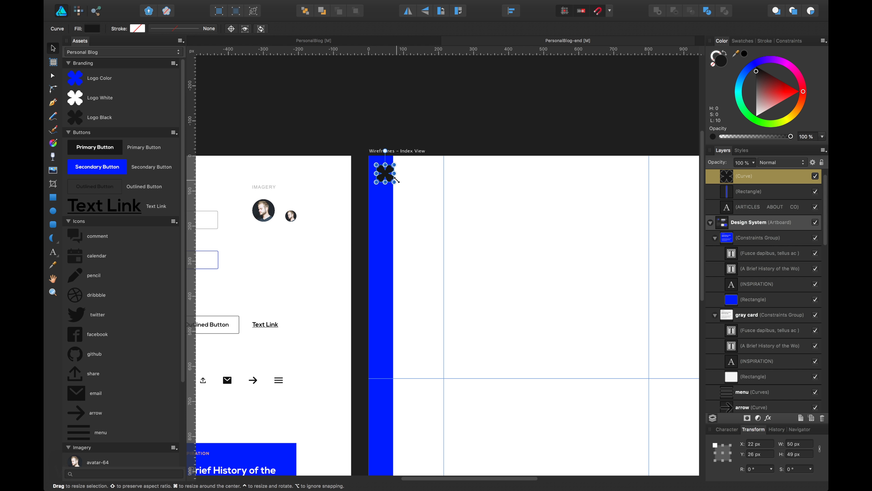
drag(397, 180, 392, 177)
key(ctrl+z)
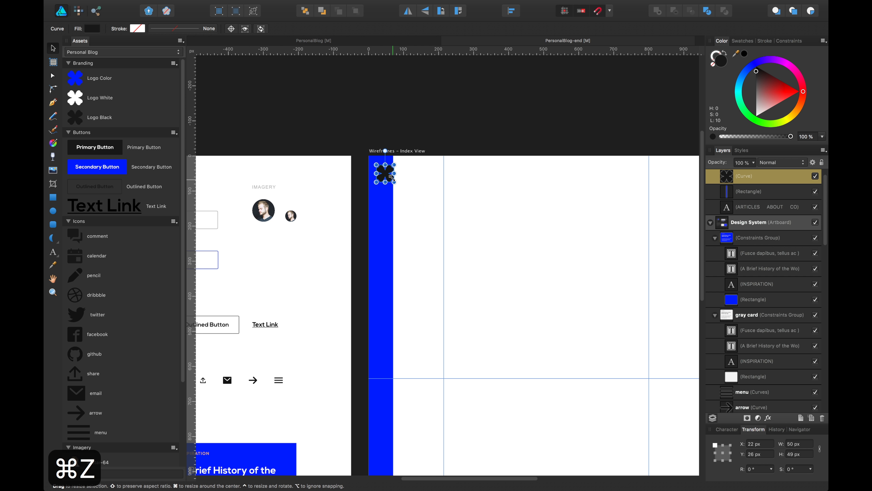
click(819, 449)
click(796, 444)
text(32)
key(Return)
Nudge the black logo left to X 16 px within the sidebar
click(428, 187)
click(384, 173)
key(Left)
key(Left)
key(Left)
key(Left)
key(Left)
key(Left)
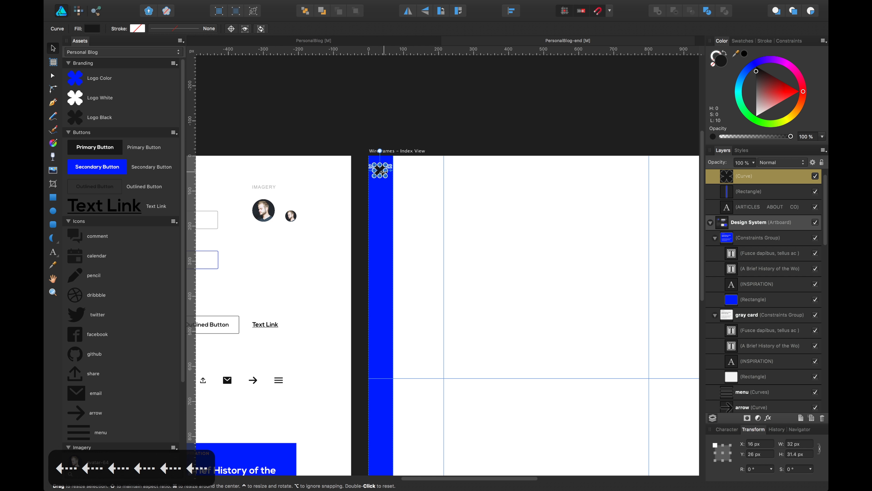
click(433, 189)
Change the sidebar rectangle's fill to light gray, with saturation 0 and lightness 85
click(374, 226)
drag(766, 84, 793, 92)
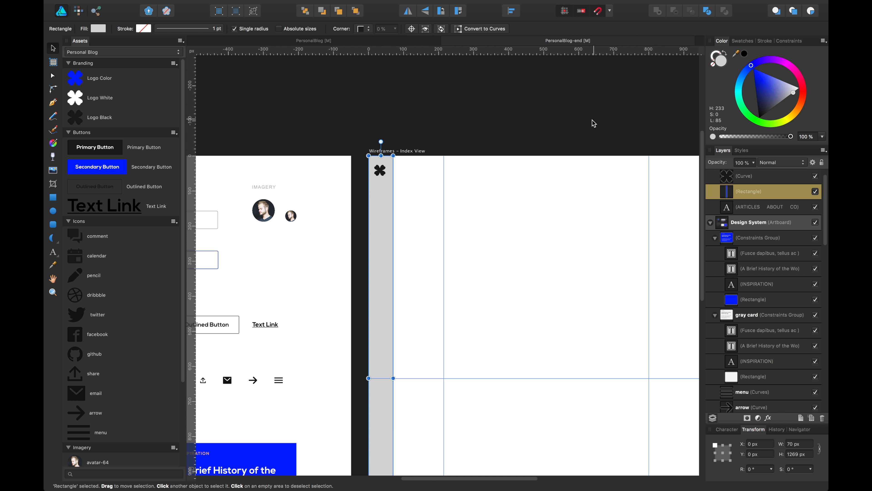
click(589, 152)
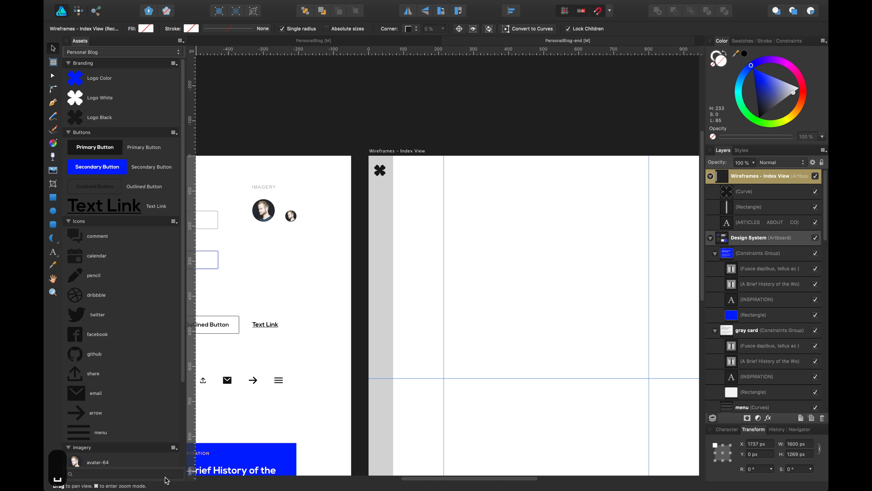
Place the dribbble, twitter, facebook, github and email icons in a vertical column near the bottom of the sidebar
click(457, 321)
scroll(497, 299, down, 5)
scroll(528, 274, down, 5)
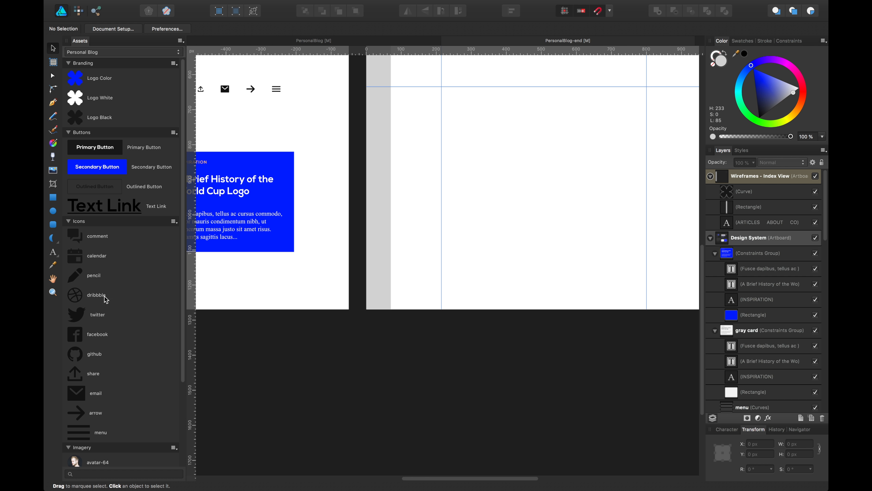
scroll(665, 305, up, 1)
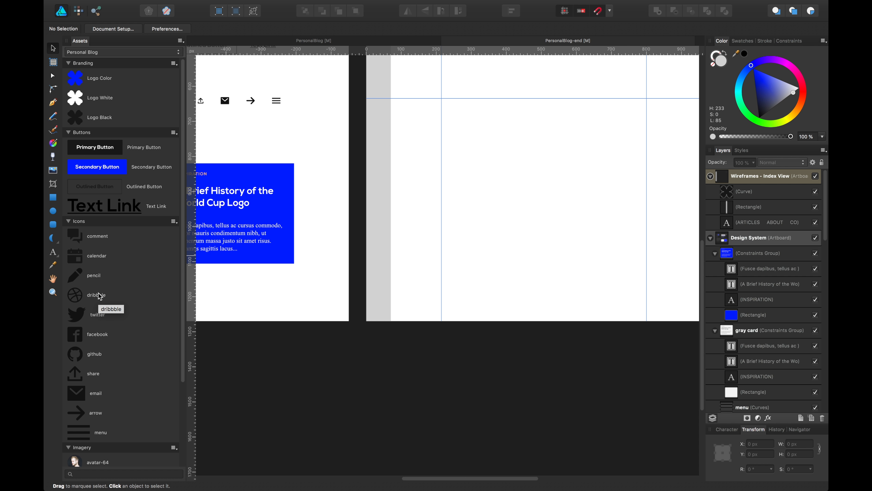
drag(99, 300, 379, 226)
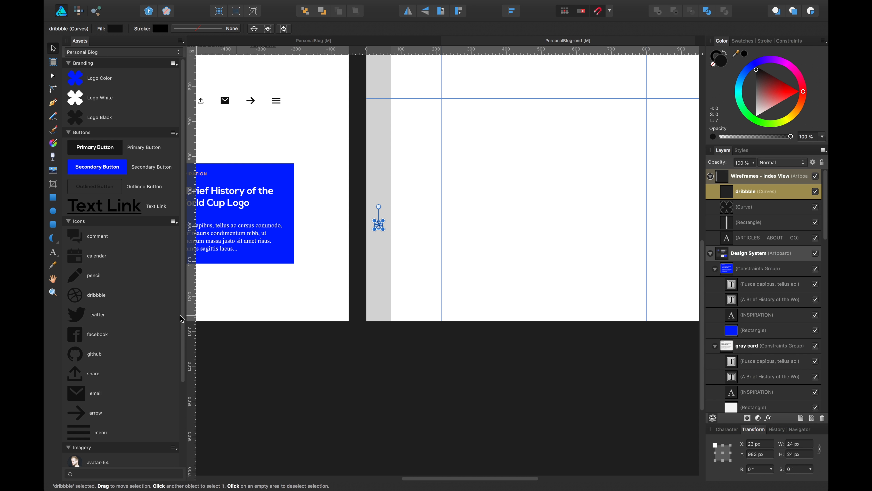
drag(152, 314, 378, 242)
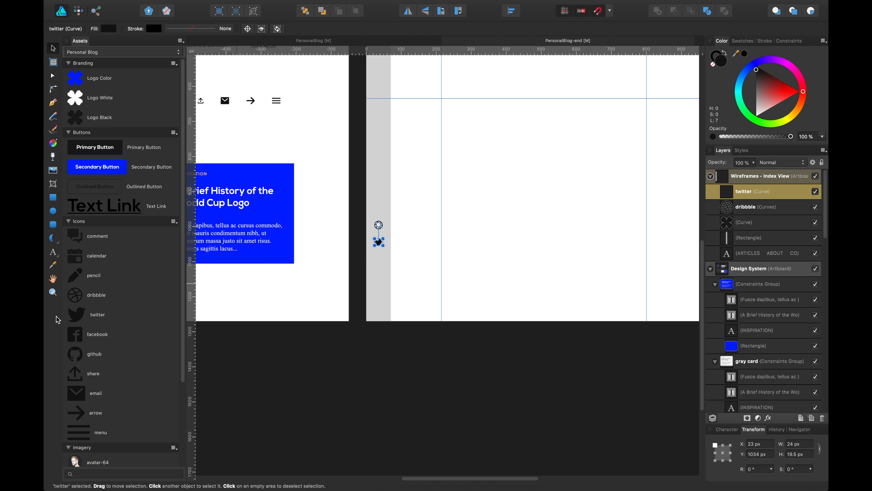
drag(74, 328, 379, 260)
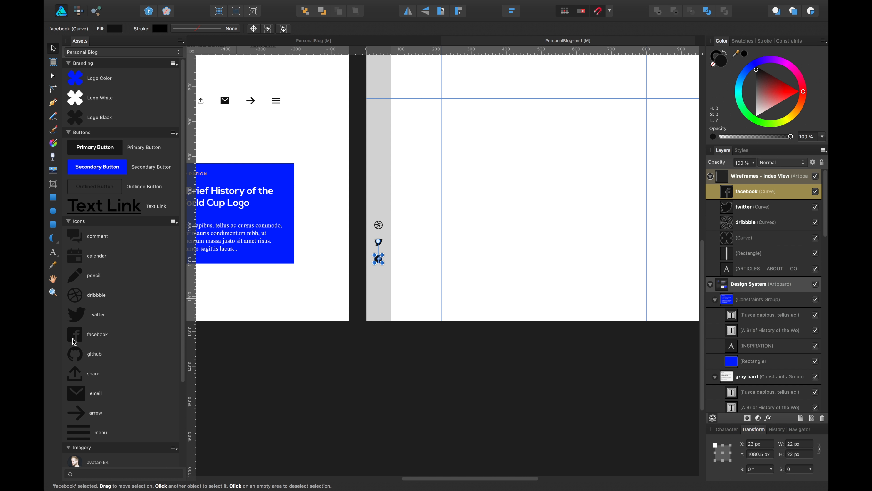
drag(71, 358, 379, 277)
click(516, 250)
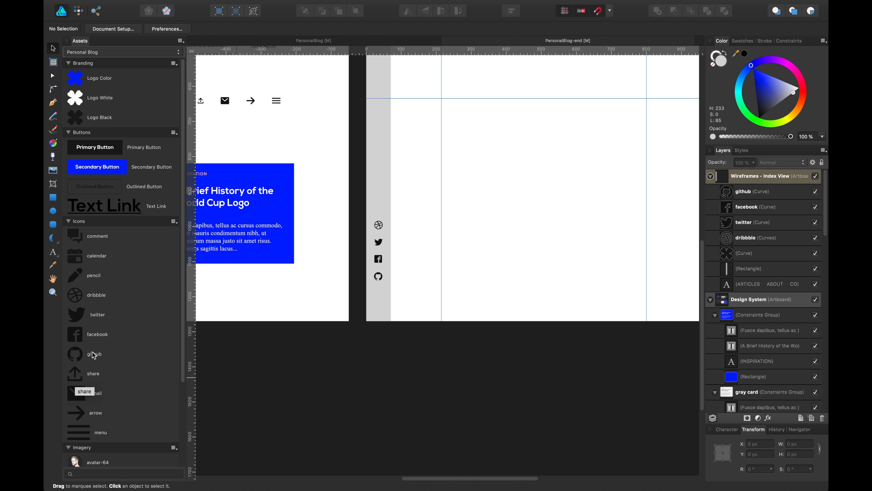
click(380, 275)
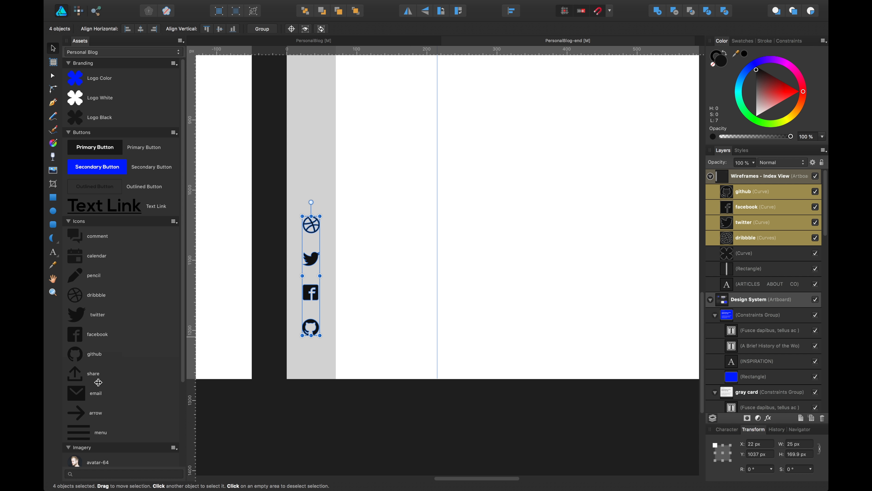
drag(81, 389, 310, 359)
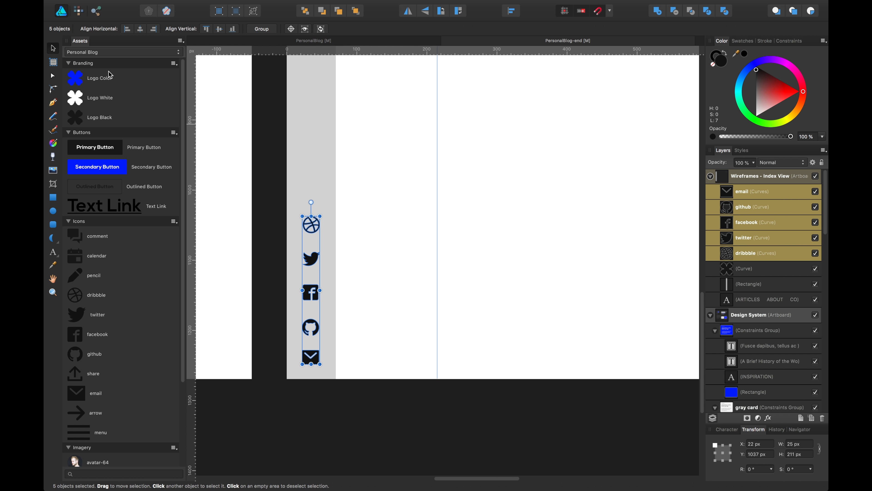
Space the five sidebar icons evenly along the vertical within their selection bounds and save the document
click(516, 12)
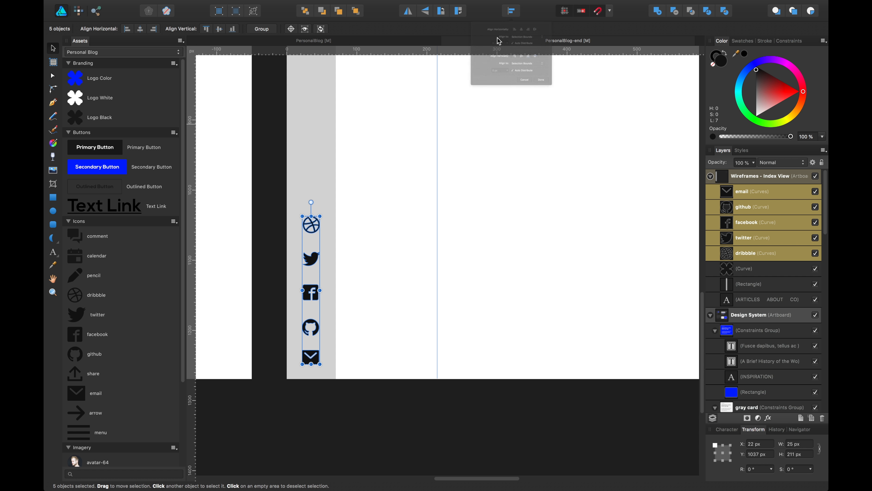
click(556, 92)
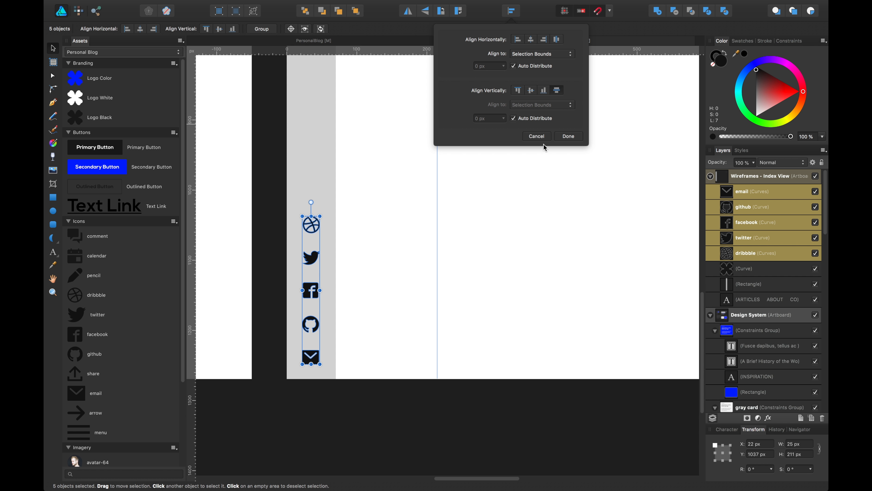
click(569, 136)
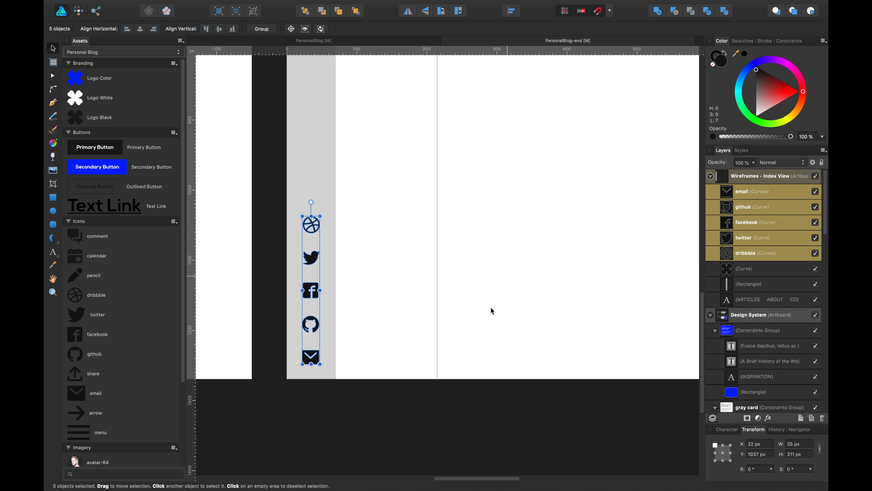
click(467, 370)
key(super+s)
key(super+minus)
key(super+minus)
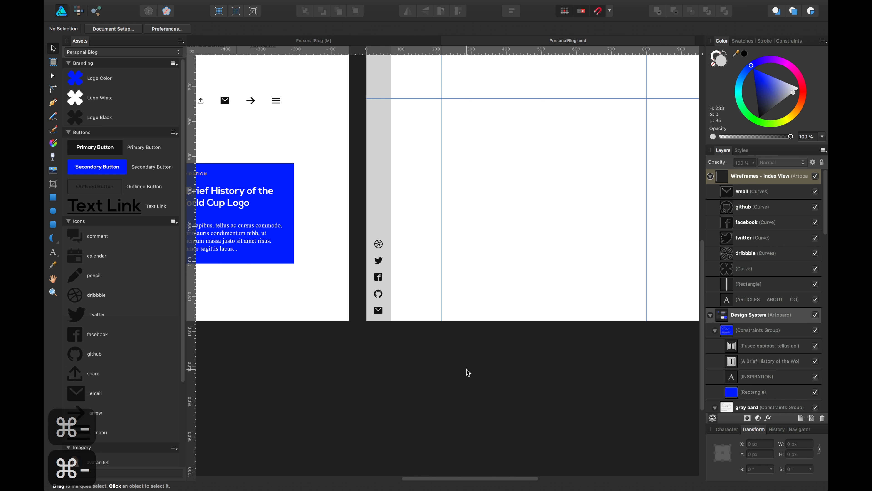
drag(467, 370, 414, 448)
drag(479, 296, 473, 344)
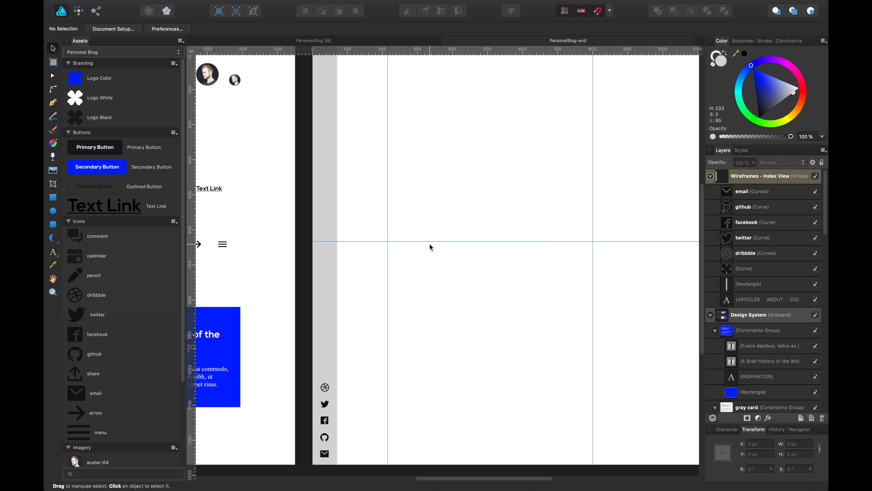
key(super+minus)
drag(371, 111, 376, 228)
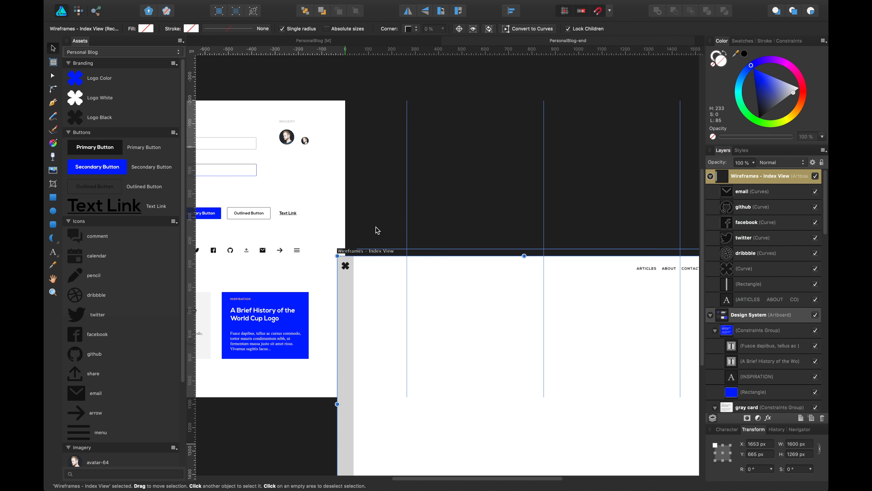
key(super+z)
Group the five social icons together with the black logo and the gray sidebar rectangle
click(381, 128)
drag(378, 108, 353, 407)
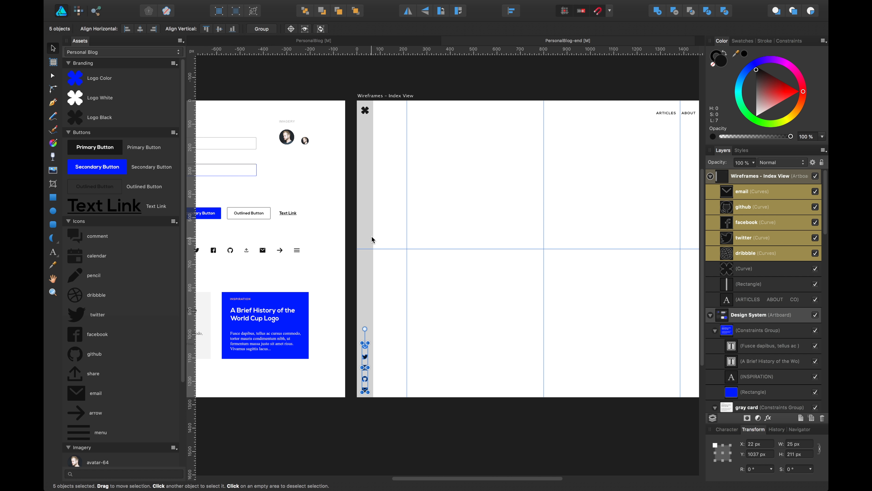
shift+click(365, 111)
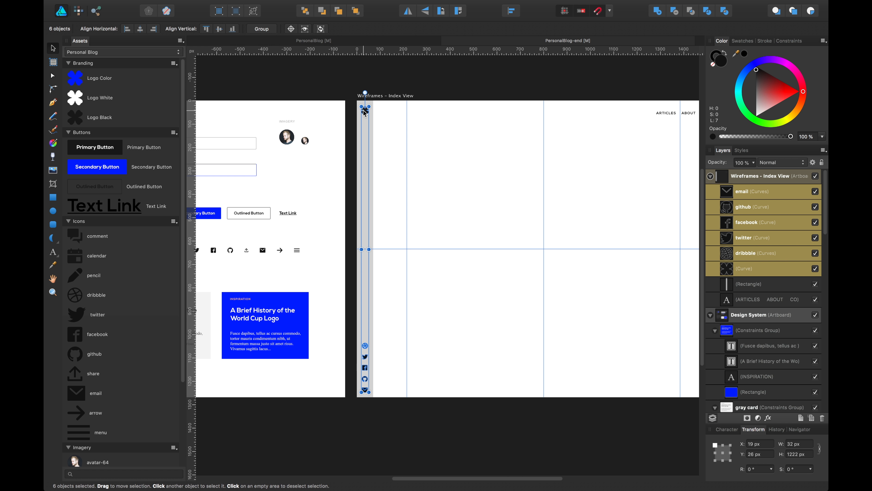
shift+click(371, 148)
key(super+g)
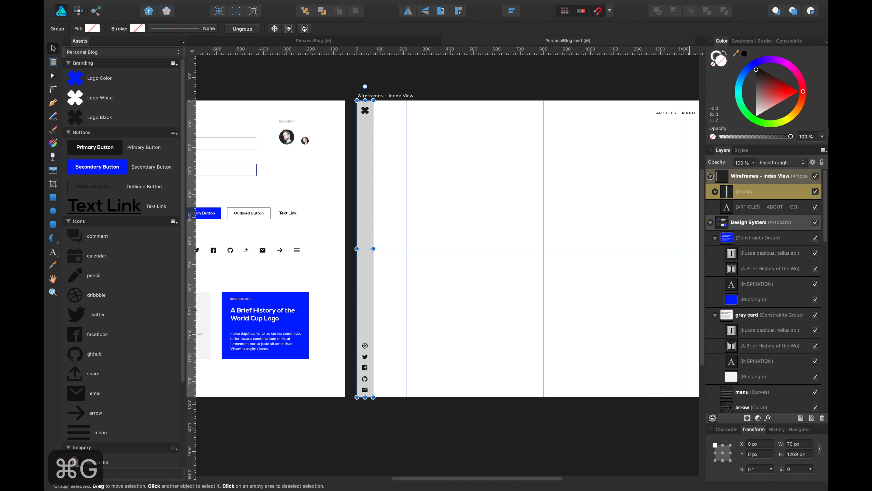
Name the new sidebar group "vertical navigation"
double_click(748, 191)
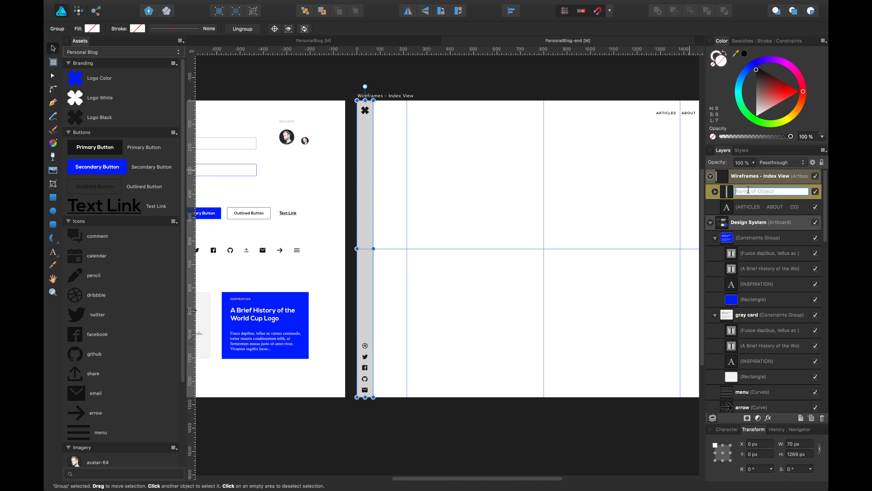
text(vertical navigation)
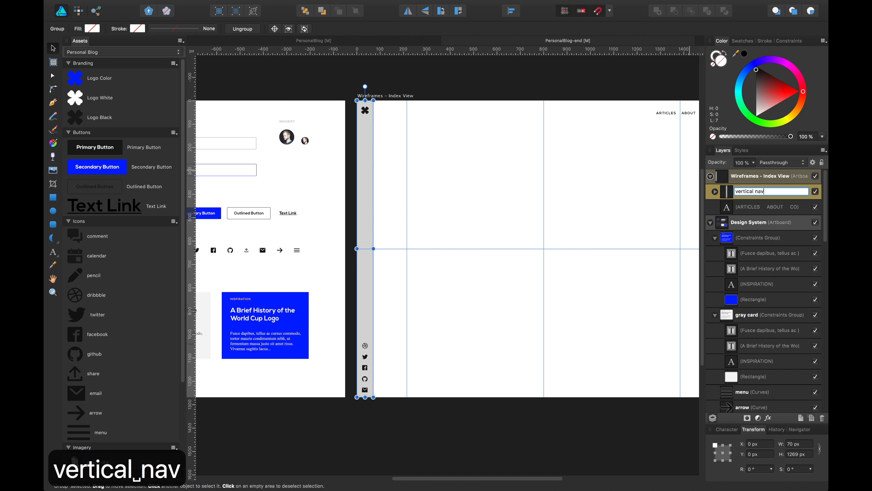
key(Return)
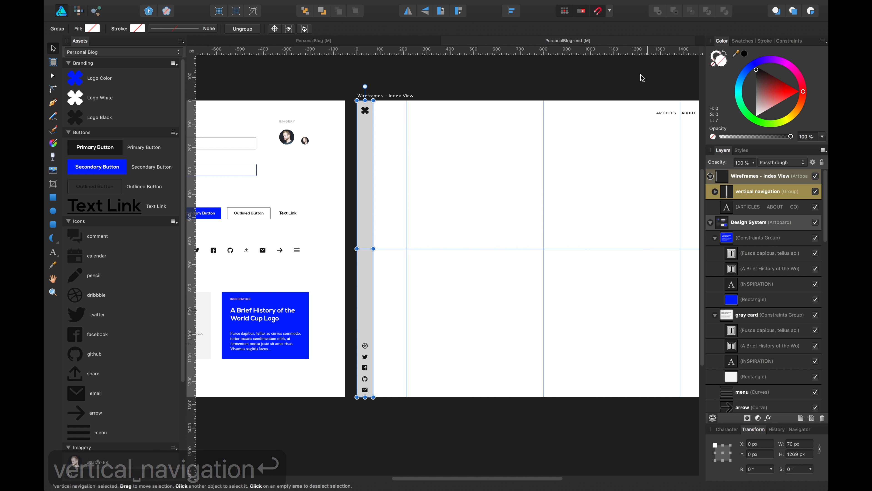
Examine the finished Index wireframe in the PersonalBlog document as a layout reference, and return to PersonalBlog-end
click(629, 76)
scroll(630, 76, right, 5)
drag(574, 101, 564, 109)
click(511, 85)
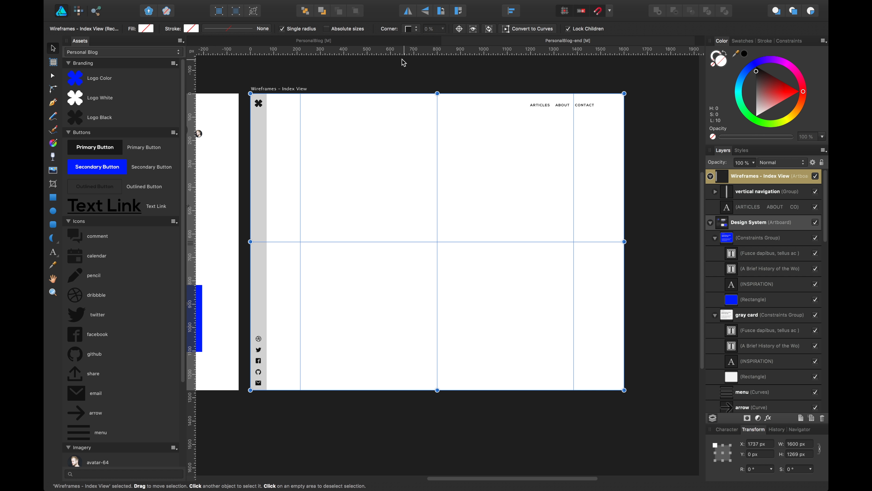
click(371, 45)
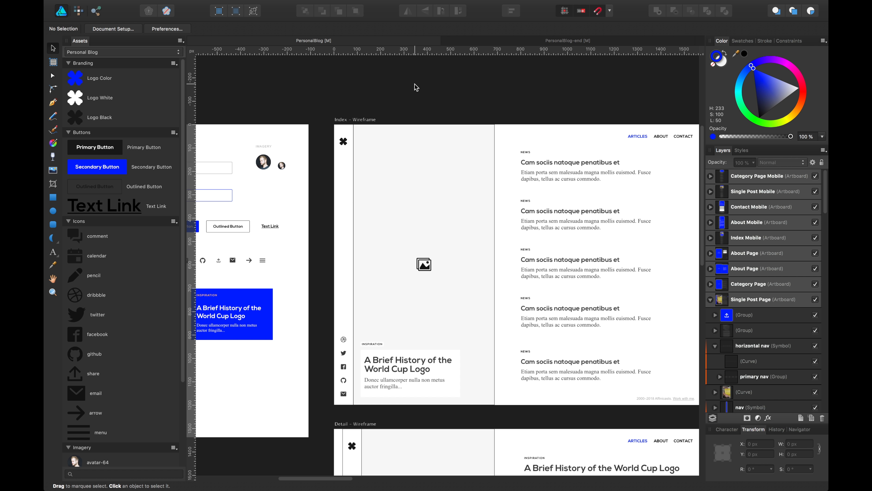
click(494, 46)
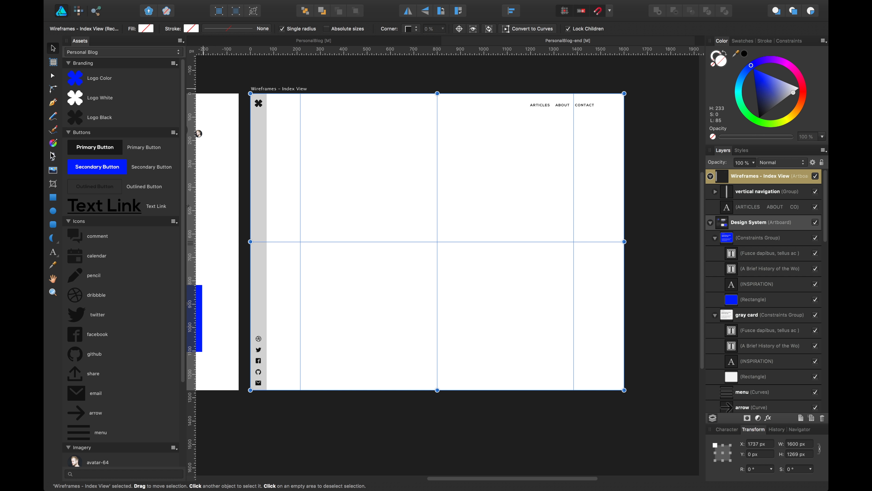
Draw a rectangle about 631 by 1269 px flush against the sidebar at X 70, Y 0 px, filled pale gray with lightness 97
click(52, 195)
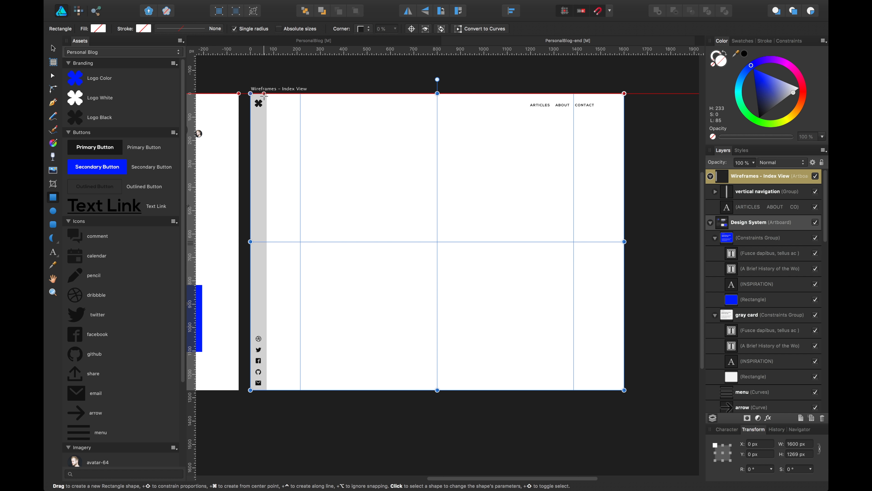
mouse_move(265, 94)
mouse_down()
mouse_move(440, 372)
mouse_move(421, 398)
mouse_up()
key(v)
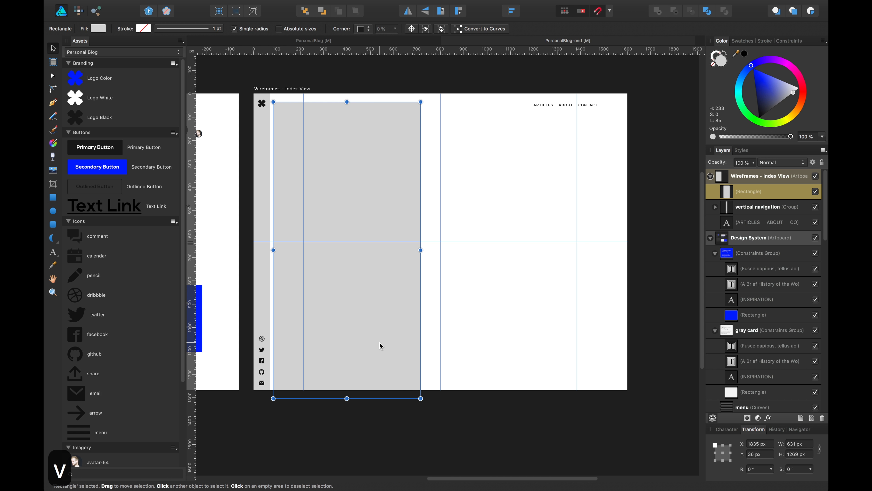
drag(380, 345, 377, 336)
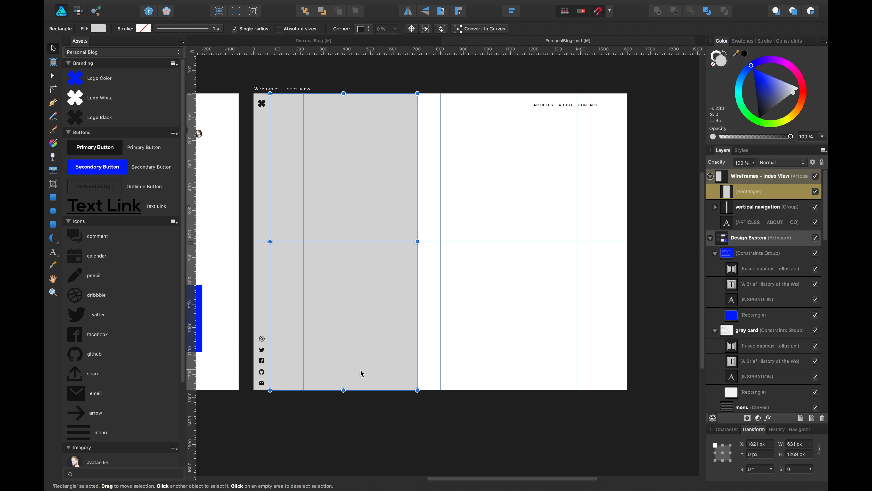
mouse_move(344, 389)
mouse_down()
mouse_move(343, 374)
mouse_move(342, 387)
mouse_up()
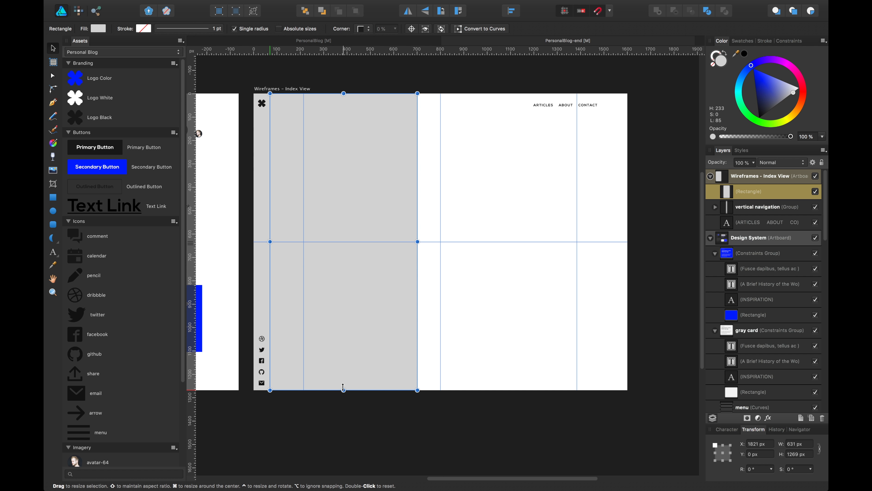
drag(796, 91, 798, 90)
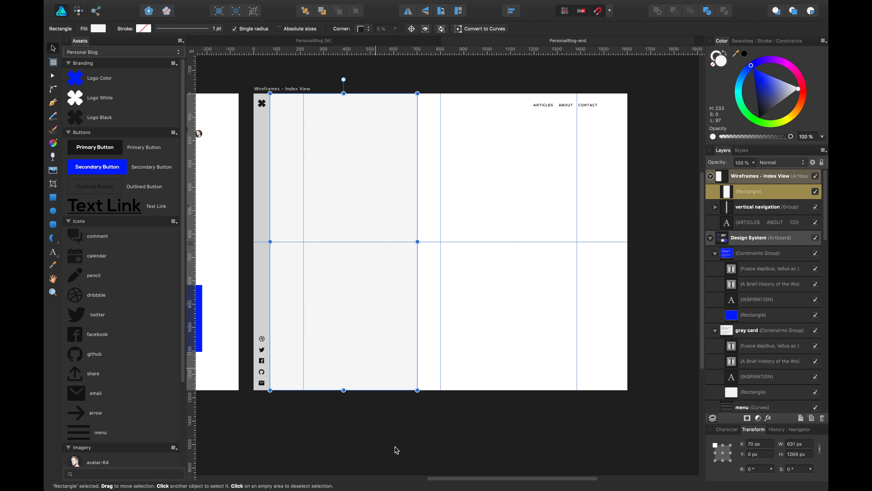
Switch to Nucleo and search all icon sets for "image"
mouse_move(467, 477)
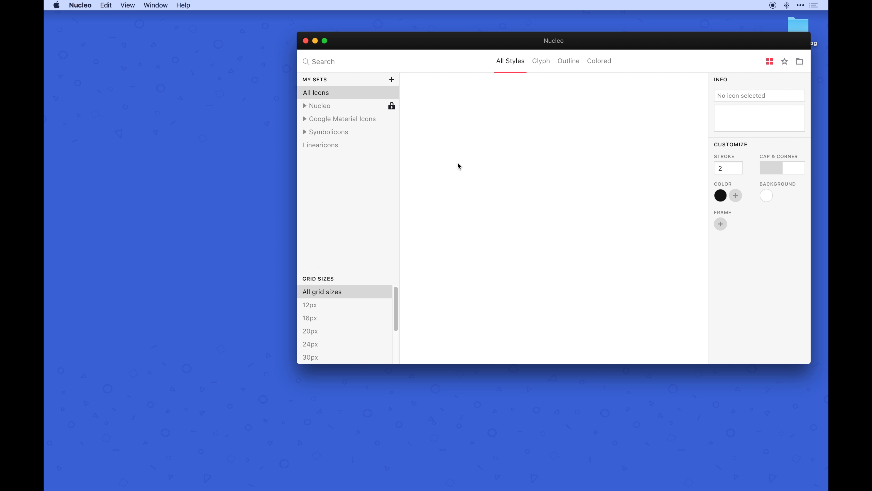
text(image)
key(Return)
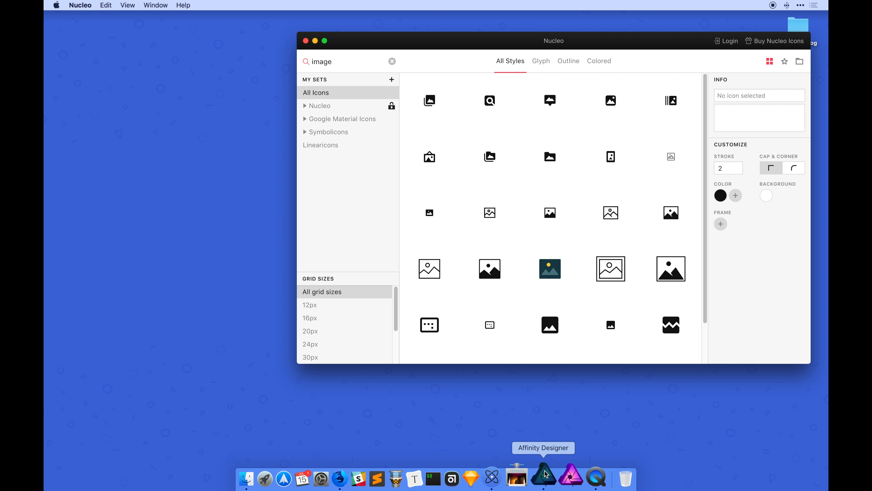
Switch to Affinity Designer, take it out of full screen, and bring the Nucleo window in front of it
click(544, 475)
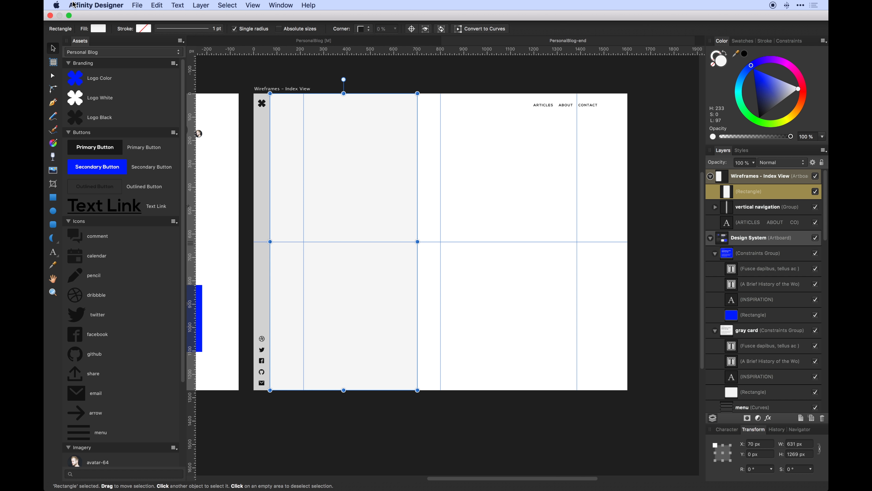
click(69, 16)
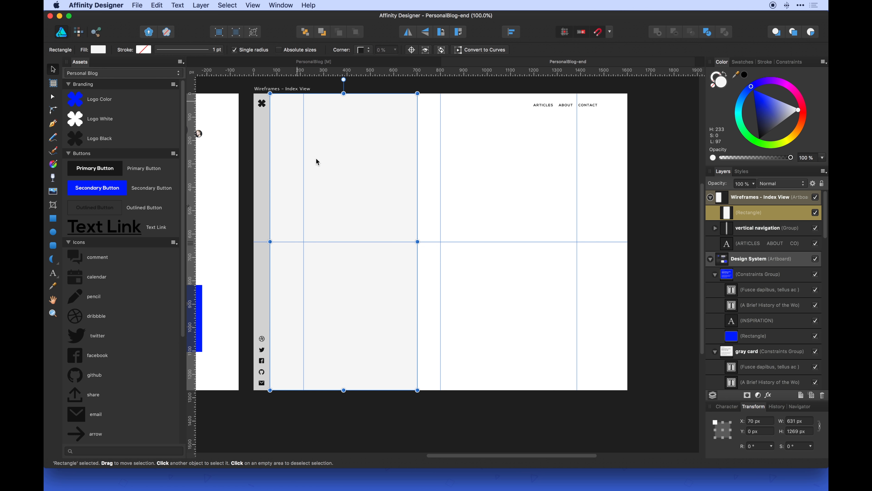
click(520, 477)
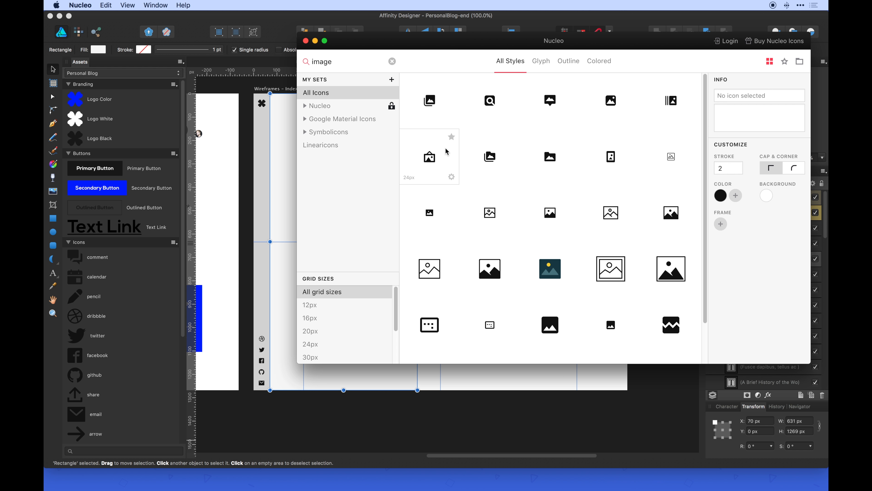
Place the Nucleo stacked-images icon on the pale gray rectangle, size it to 70 by 70 px and set its opacity to 25%
drag(434, 107, 290, 185)
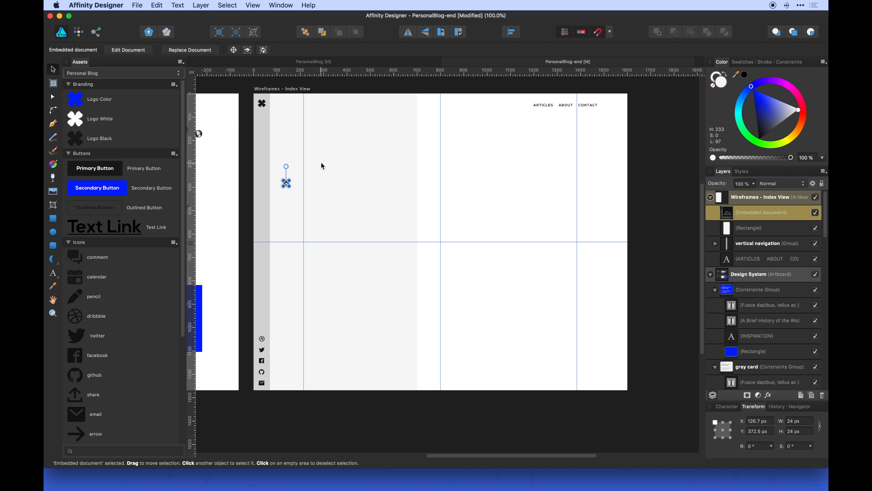
drag(289, 181, 344, 223)
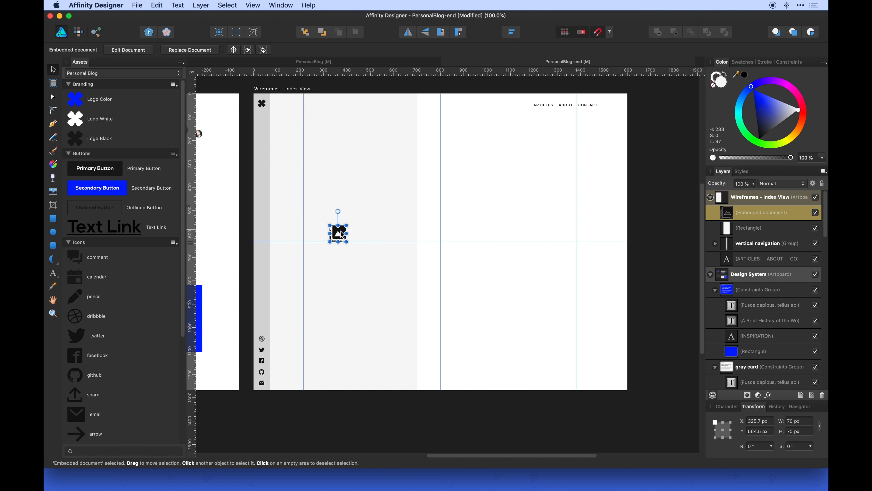
click(755, 183)
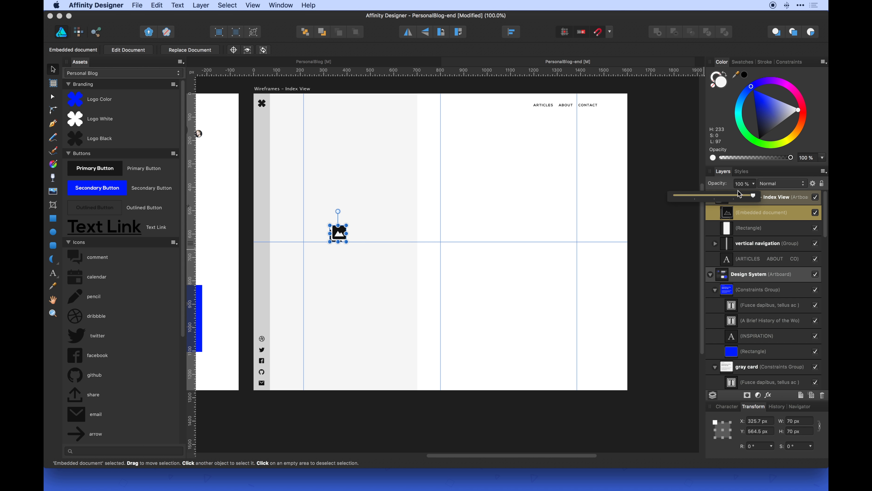
drag(756, 195, 694, 200)
click(659, 233)
mouse_move(339, 231)
mouse_down()
mouse_move(347, 212)
mouse_move(344, 223)
mouse_up()
Center the image icon horizontally and vertically on the pale gray rectangle and save the document
shift+click(379, 138)
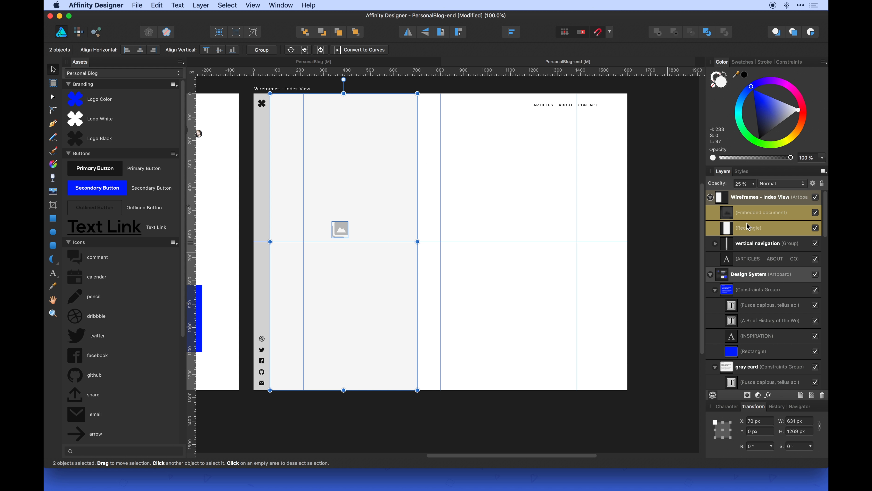
click(511, 33)
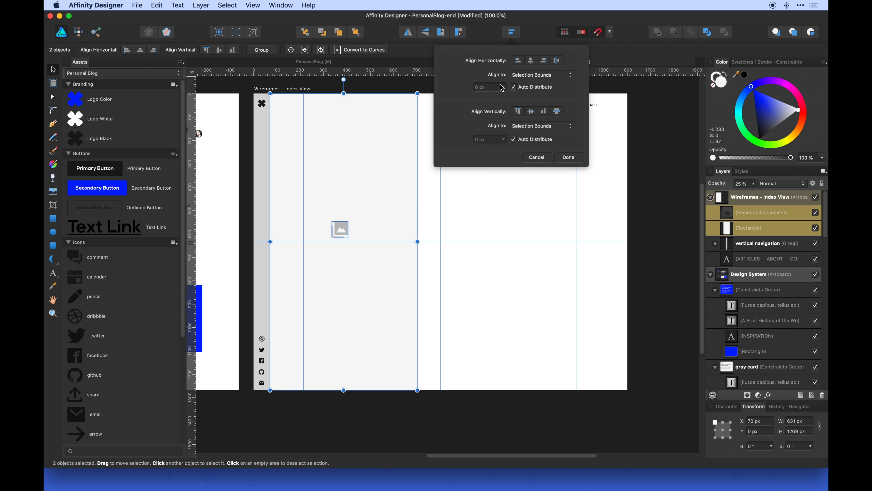
click(530, 61)
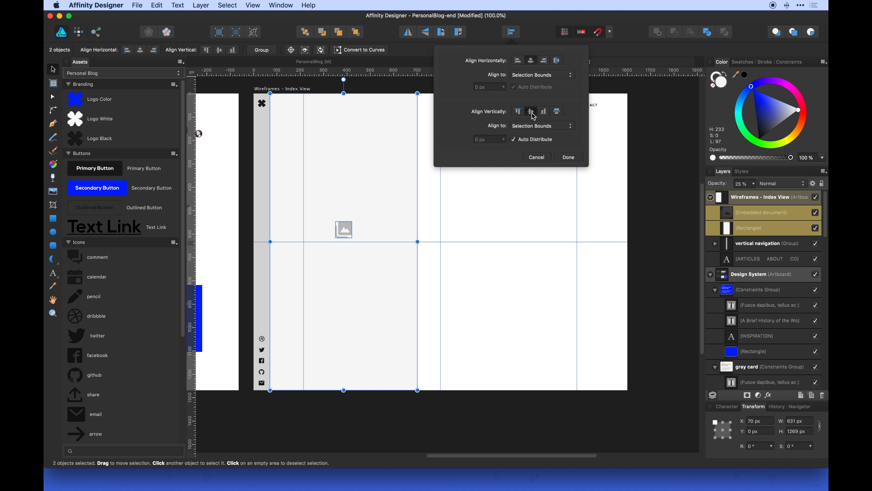
click(532, 112)
click(623, 158)
key(super+s)
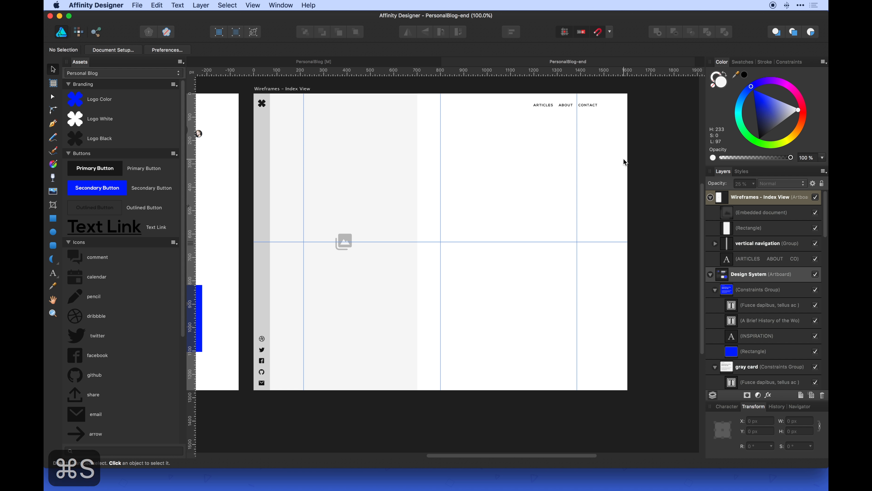
Examine the featured article card on the Index wireframe in PersonalBlog and return to PersonalBlog-end
click(323, 64)
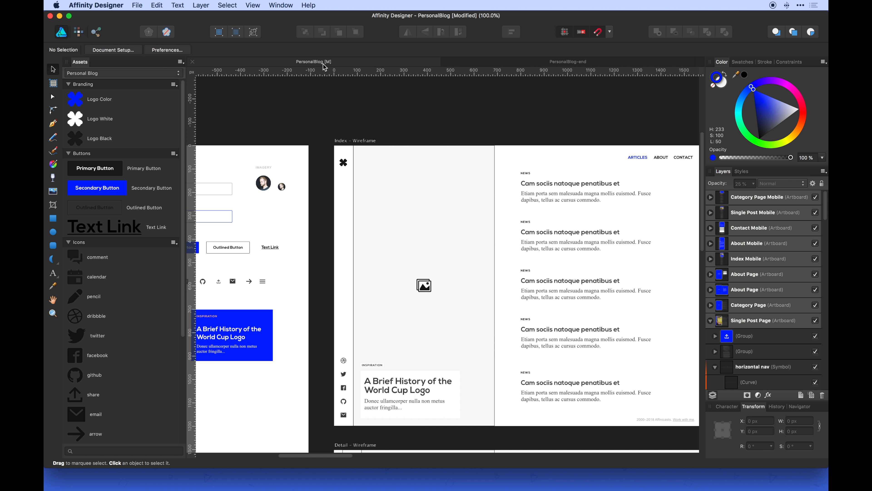
click(403, 392)
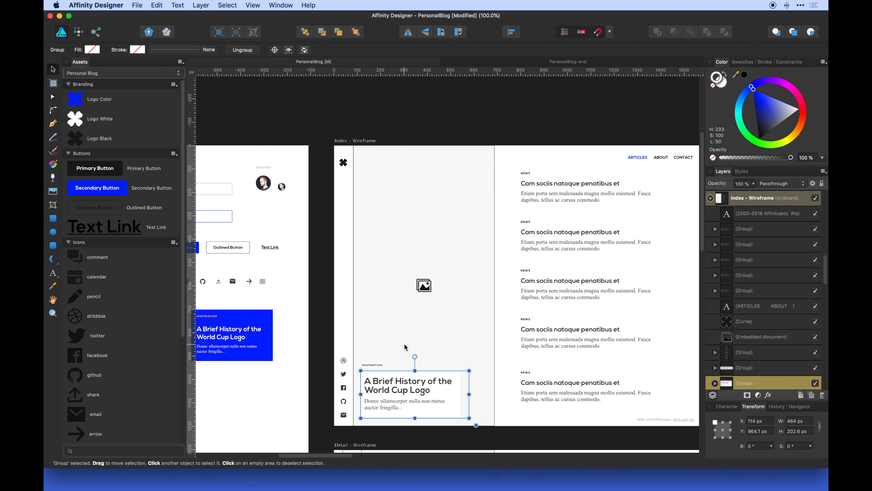
click(522, 69)
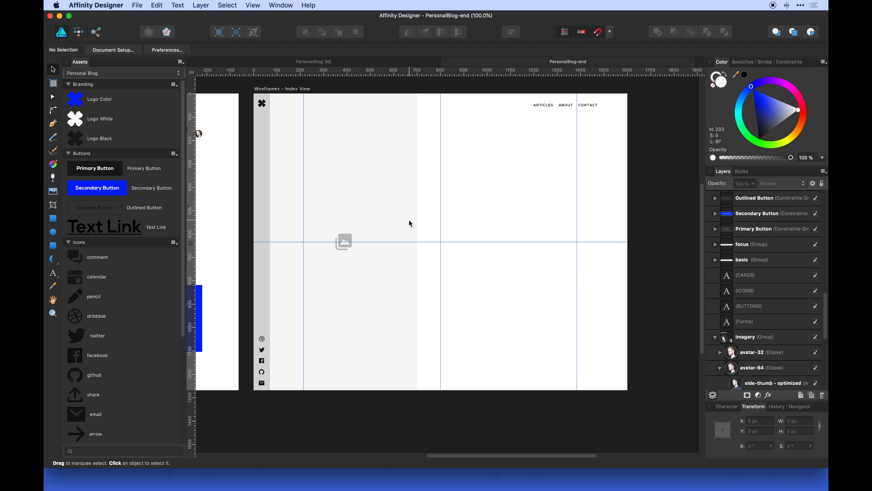
Copy the gray card from the Design System artboard and paste it onto the Index View artboard
scroll(409, 220, left, 10)
click(401, 326)
key(super+c)
scroll(401, 325, right, 10)
key(super+v)
Position the gray card in the lower part of the featured-image placeholder, beside the social icons, and save the document
drag(488, 325, 459, 345)
double_click(459, 346)
click(541, 313)
key(super+plus)
scroll(541, 313, down, 4)
drag(443, 289, 440, 296)
click(543, 383)
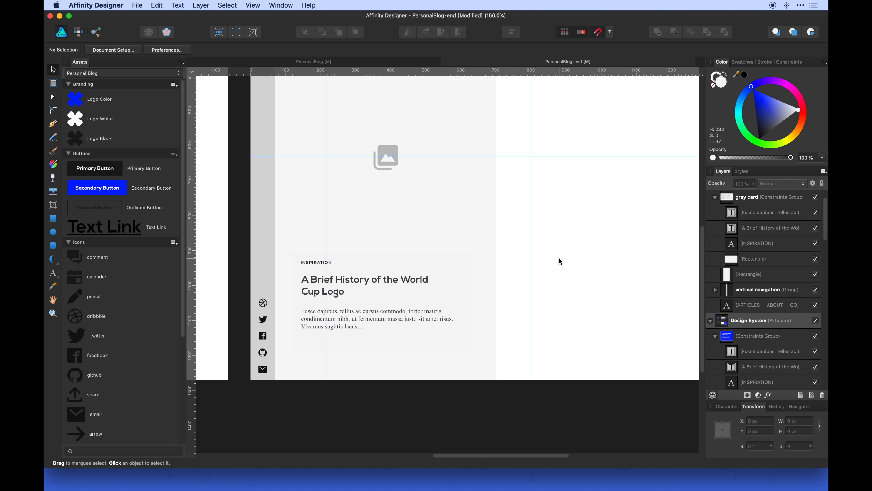
key(super+s)
Move the ARTICLES, ABOUT, CONTACT navigation text closer to the artboard's right edge
key(super+equal)
key(super+minus)
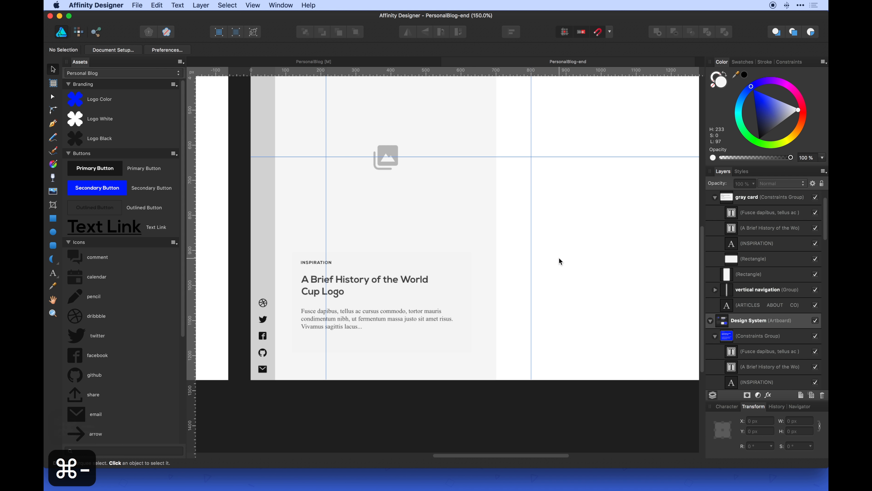
key(super+minus)
key(super+minus)
key(super+equal)
scroll(559, 258, up, 4)
scroll(559, 258, right, 4)
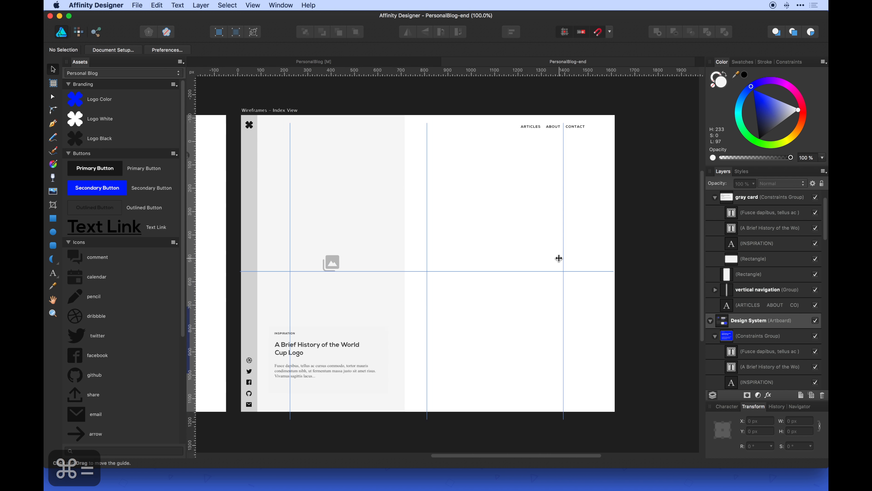
scroll(559, 258, up, 3)
click(521, 171)
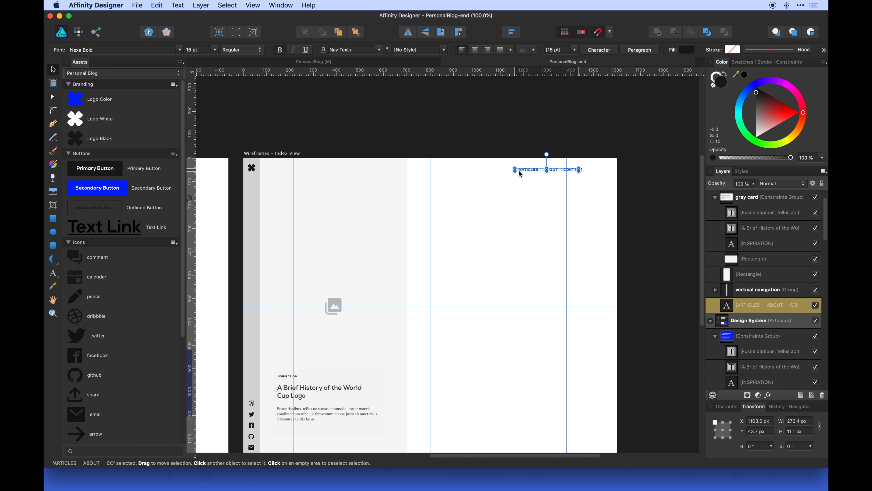
drag(520, 174, 547, 172)
click(498, 203)
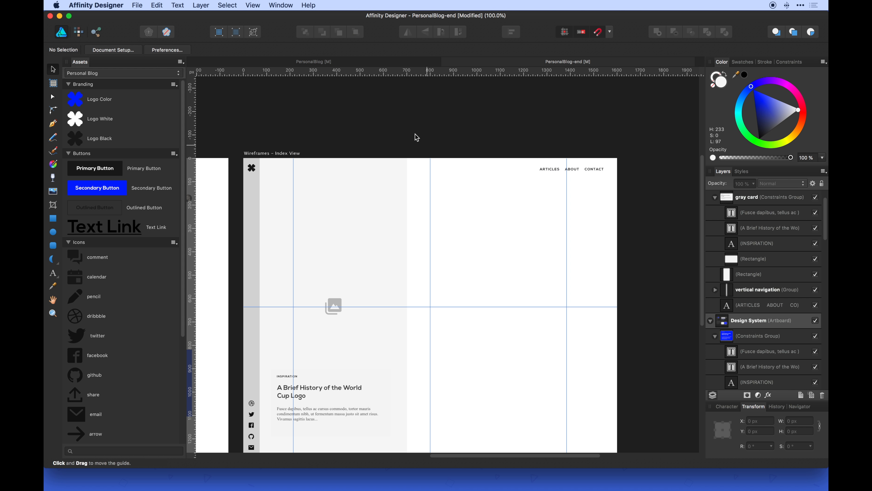
Examine the first news excerpt group on PersonalBlog's Index wireframe and return to PersonalBlog-end
click(314, 63)
click(547, 186)
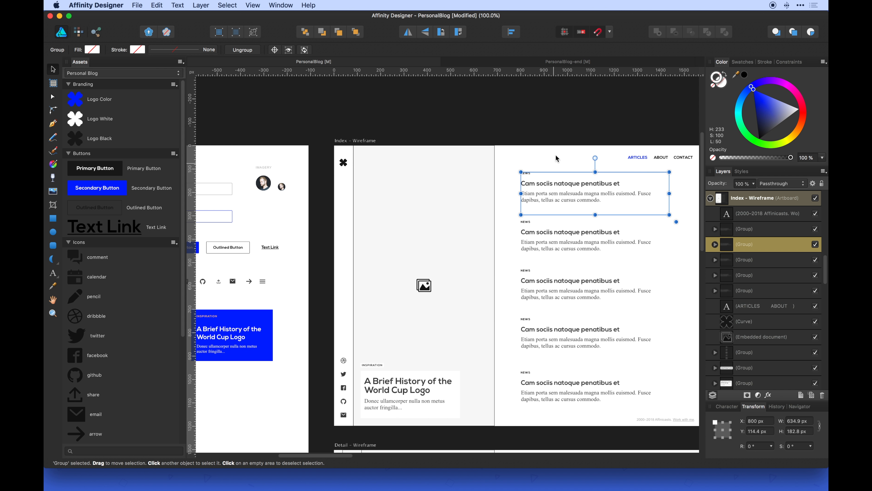
click(561, 62)
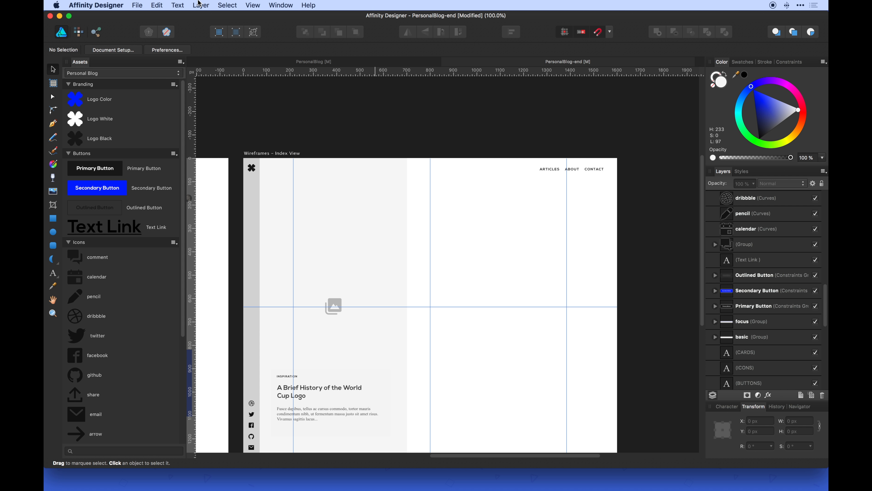
Add the text "NEWS" in the Category Text style and place it at the 800 px guide below the navigation
click(256, 6)
key(t)
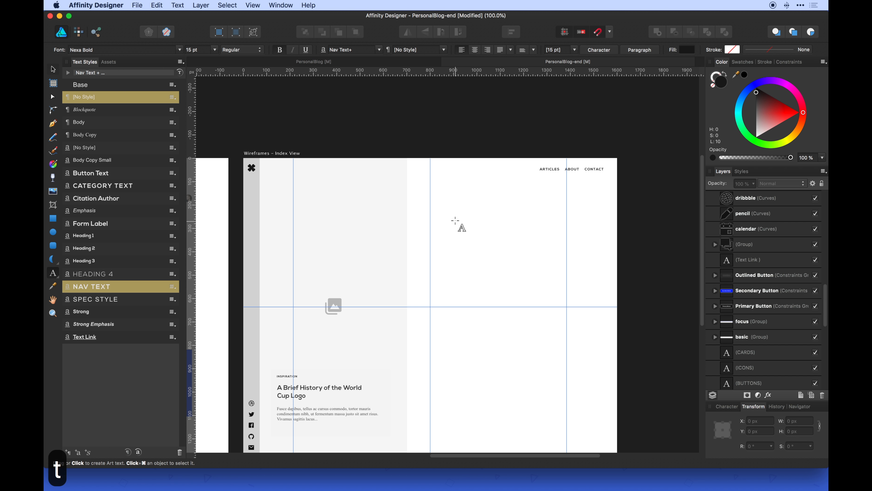
click(454, 220)
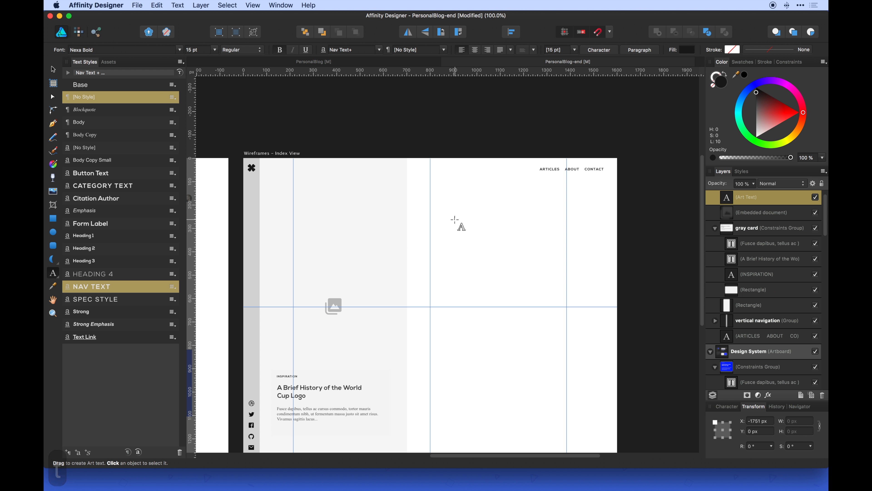
text(NEWS)
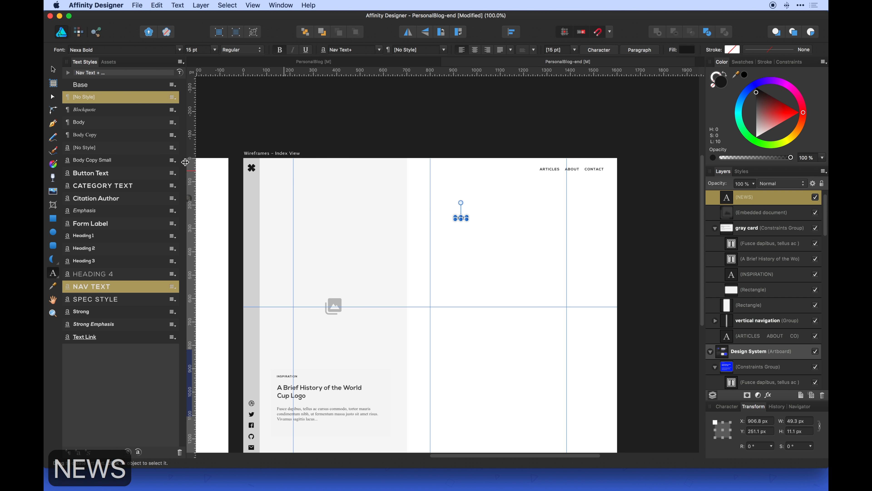
click(52, 71)
click(88, 183)
click(461, 221)
drag(461, 218, 435, 196)
click(459, 227)
Paste placeholder text below NEWS, style it as Heading 3 and fit its frame between the two vertical guides
key(super+equal)
key(t)
click(473, 210)
click(802, 6)
key(super+v)
click(52, 70)
click(84, 261)
click(511, 247)
mouse_move(514, 210)
mouse_down()
mouse_move(464, 183)
mouse_move(627, 222)
mouse_move(525, 197)
mouse_up()
Cut the surplus placeholder text and paste it into a 585 by 88 px text frame below the heading, at X 800, Y 274 px
triple_click(610, 180)
key(super+x)
click(52, 70)
key(t)
key(super+v)
click(515, 254)
mouse_move(422, 202)
mouse_down()
mouse_move(526, 241)
mouse_move(627, 233)
mouse_up()
key(super+v)
Restyle all the text in the new frame as dark gray serif body text
key(super+a)
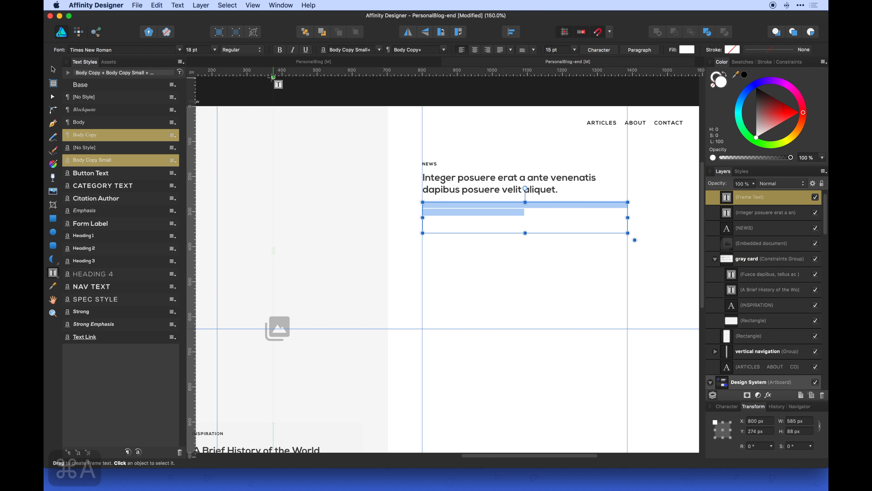
click(79, 122)
click(171, 159)
click(172, 135)
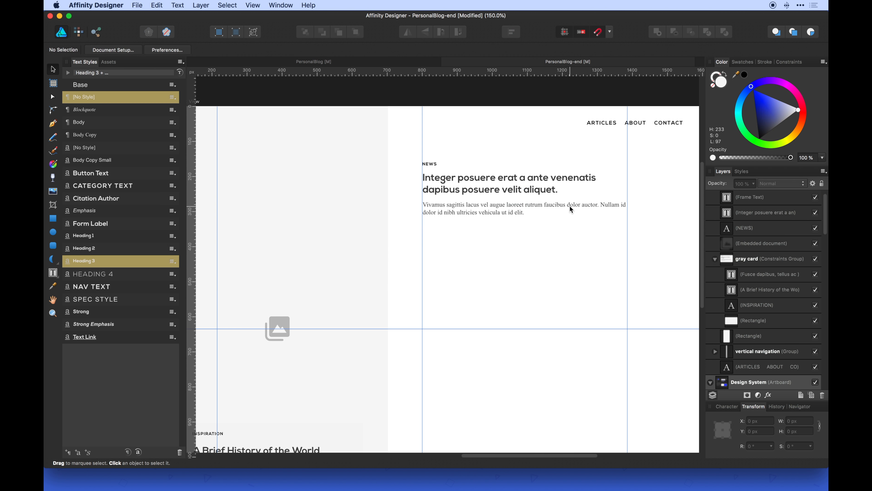
Narrow the excerpt's body text frame slightly and fine-tune its gap below the heading
click(570, 206)
drag(627, 217, 617, 218)
key(Down)
key(Down)
key(Down)
key(Down)
key(Down)
key(Down)
key(Down)
key(Down)
key(Down)
Group the NEWS label, heading and body text, move the group up to Y 146.2 px and name it "blog post excerpt"
shift+click(443, 189)
shift+click(430, 164)
key(super+g)
drag(437, 189, 436, 181)
double_click(744, 197)
text(blog post excerpt)
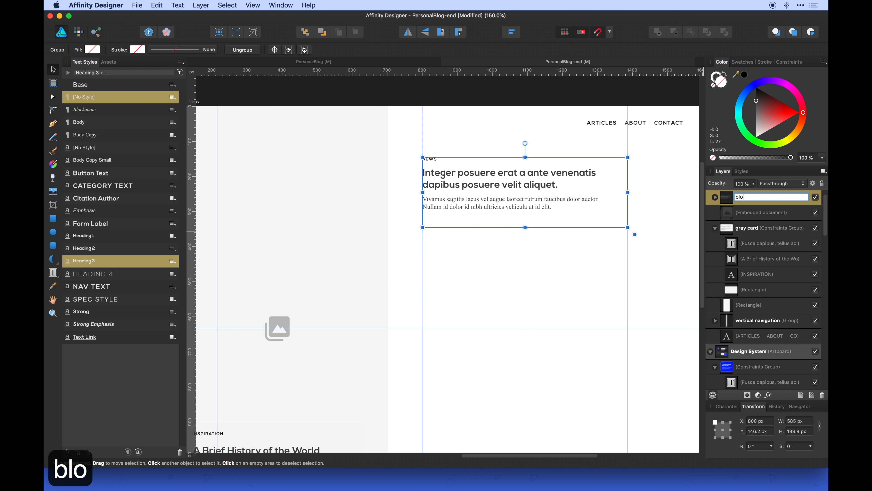
key(Return)
Duplicate the blog post excerpt group directly below itself until five copies are stacked in the column
scroll(445, 219, right, 2)
drag(449, 211, 449, 281)
scroll(449, 281, down, 1)
scroll(457, 254, down, 3)
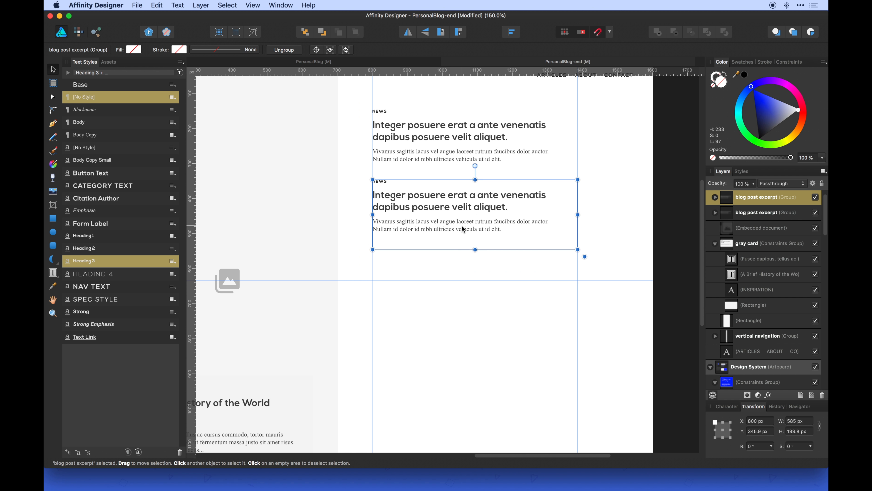
key(super+j)
key(super+j)
key(super+j)
scroll(466, 218, down, 3)
key(super+d)
key(super+minus)
Lower the last excerpt to Y 986.6 px, space all five excerpts evenly in the vertical direction and save the document
drag(482, 332, 482, 342)
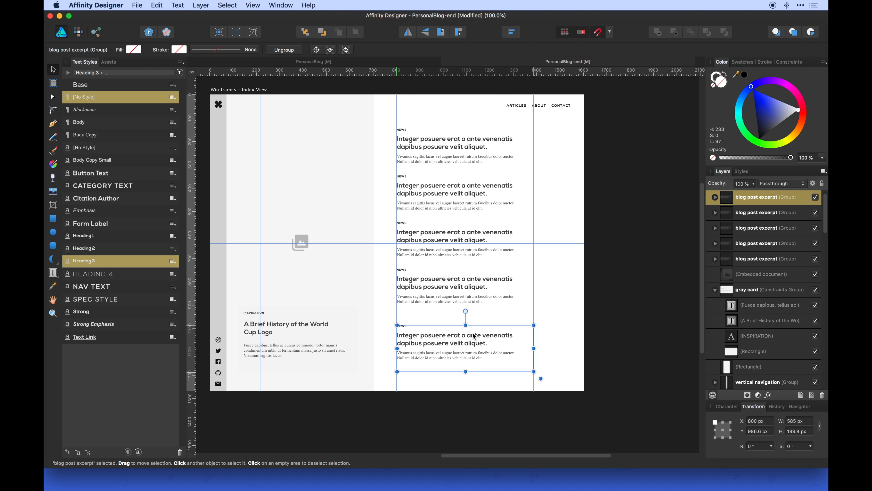
shift+click(471, 285)
shift+click(471, 238)
shift+click(471, 192)
shift+click(471, 145)
click(511, 32)
click(558, 112)
key(super+s)
Hide the guides and shift the five blog post excerpts right to X 849 px
drag(575, 312, 586, 310)
key(super+semicolon)
click(479, 145)
shift+click(479, 195)
shift+click(479, 244)
shift+click(481, 293)
shift+click(481, 339)
Examine the Detail wireframe in PersonalBlog as a layout reference and return to PersonalBlog-end
click(314, 62)
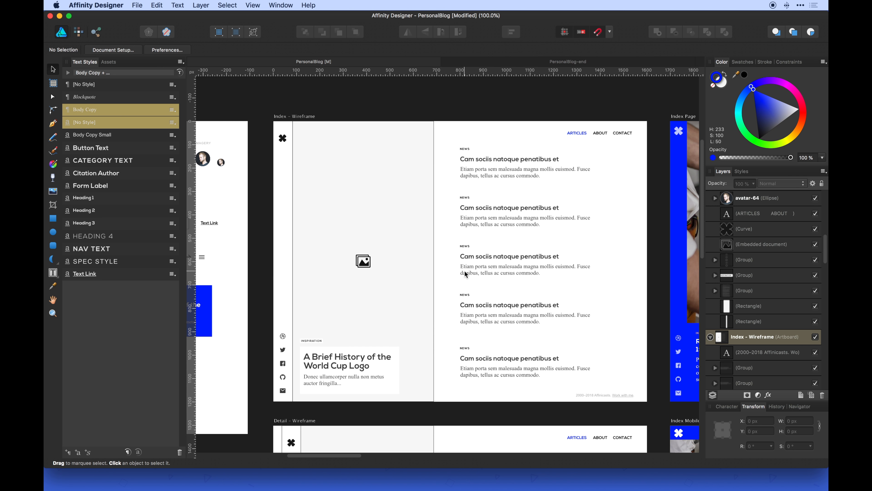
scroll(468, 272, down, 10)
scroll(467, 272, up, 5)
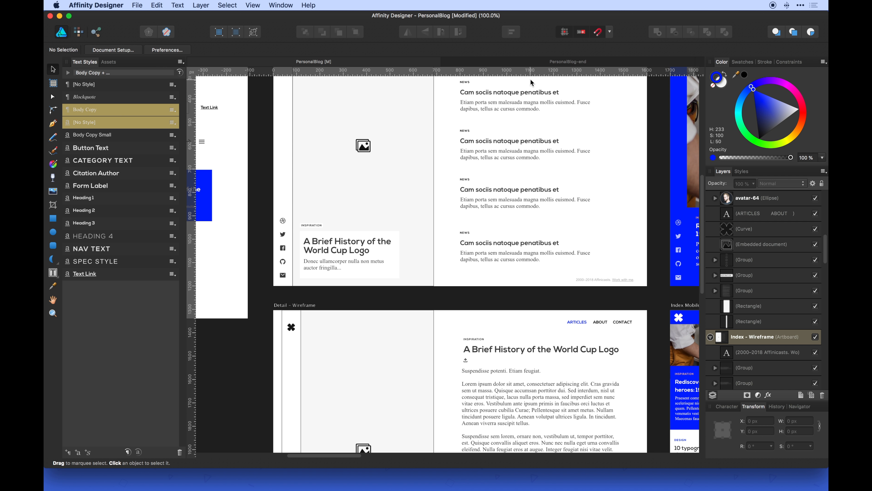
click(541, 62)
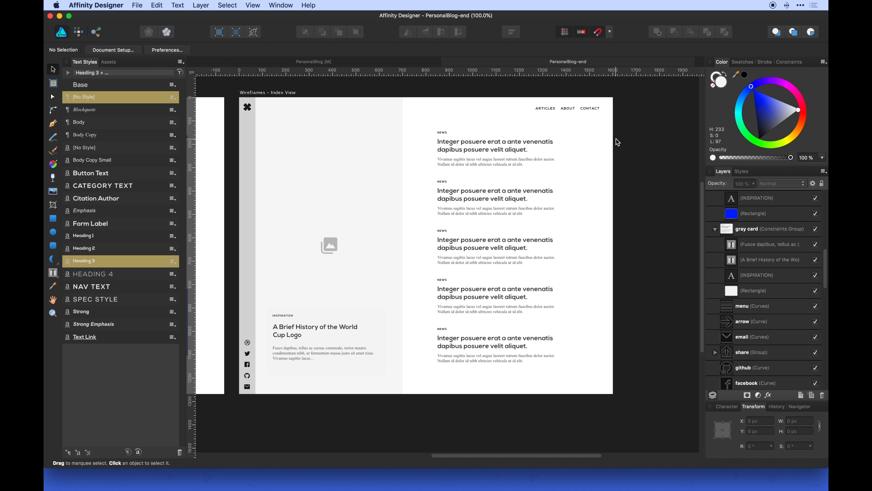
Duplicate the Index View artboard directly below the original, at Y 1370.6 px
click(294, 94)
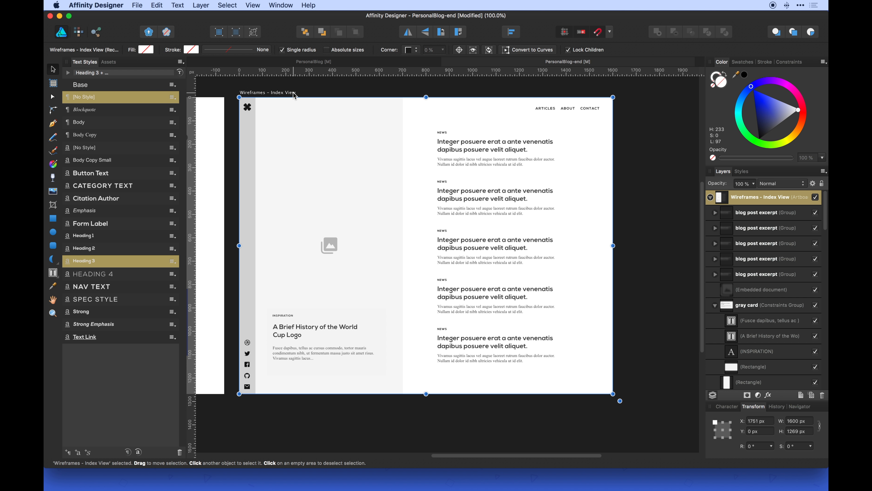
drag(294, 94, 323, 415)
scroll(321, 410, down, 5)
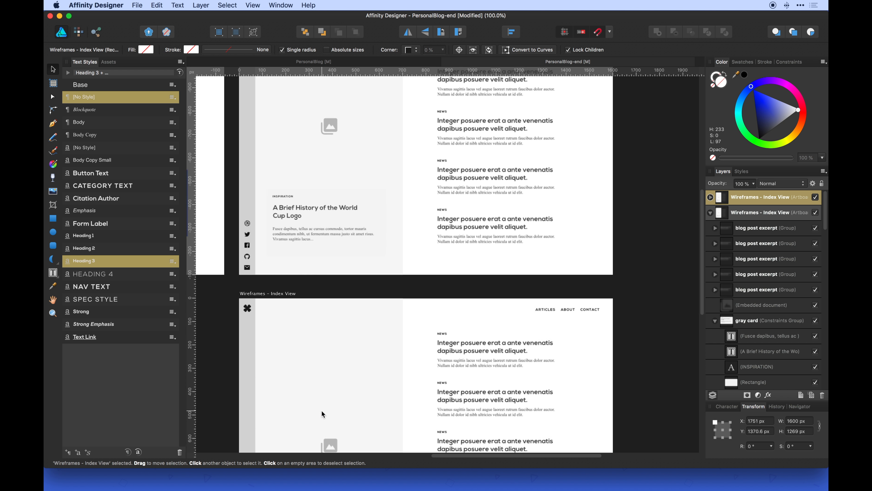
Rename the duplicated artboard "Wireframes - Detail View"
click(297, 287)
click(292, 292)
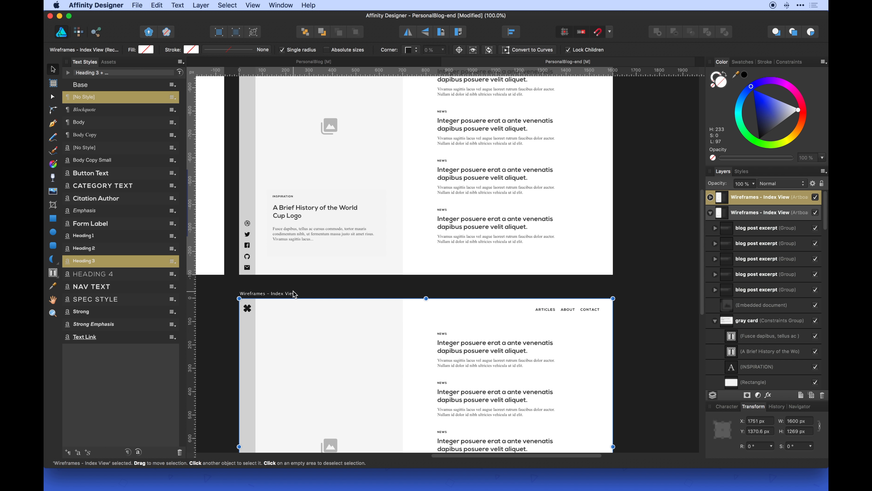
double_click(776, 198)
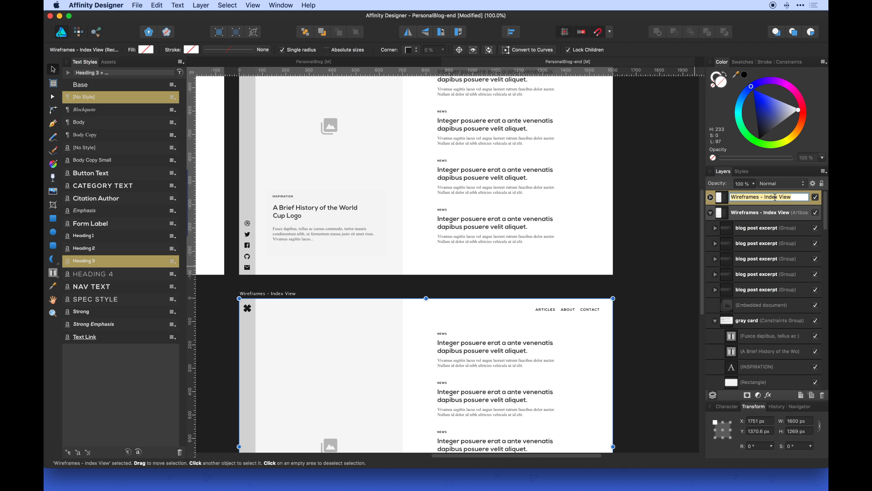
key(BackSpace)
text(Detail)
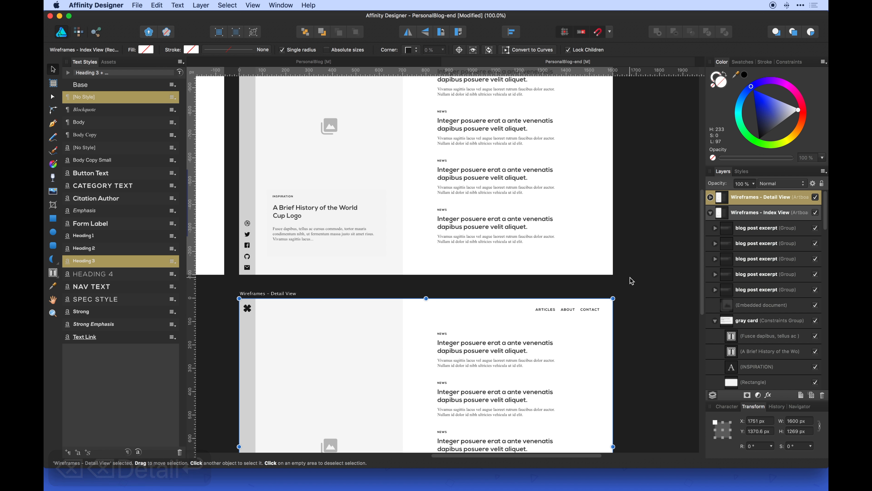
click(631, 278)
Delete the four lower blog post excerpts from the Detail View artboard, keeping only the first one
scroll(630, 278, down, 8)
click(509, 222)
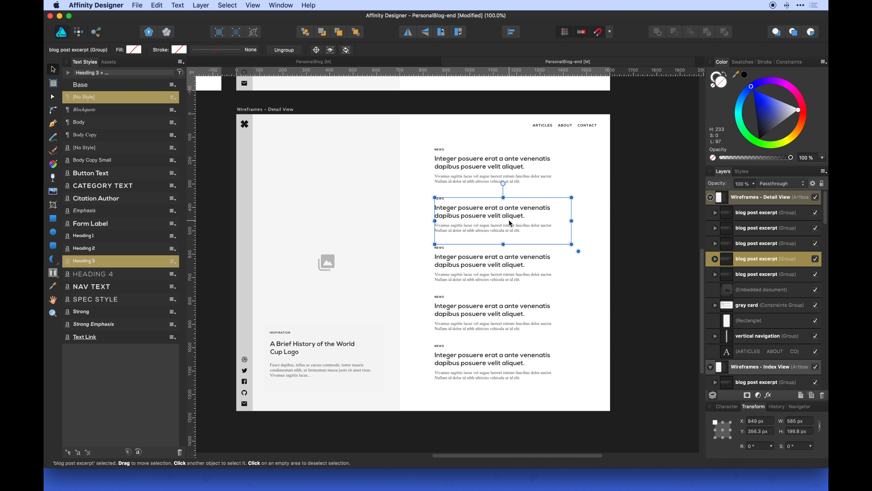
key(BackSpace)
click(502, 255)
key(BackSpace)
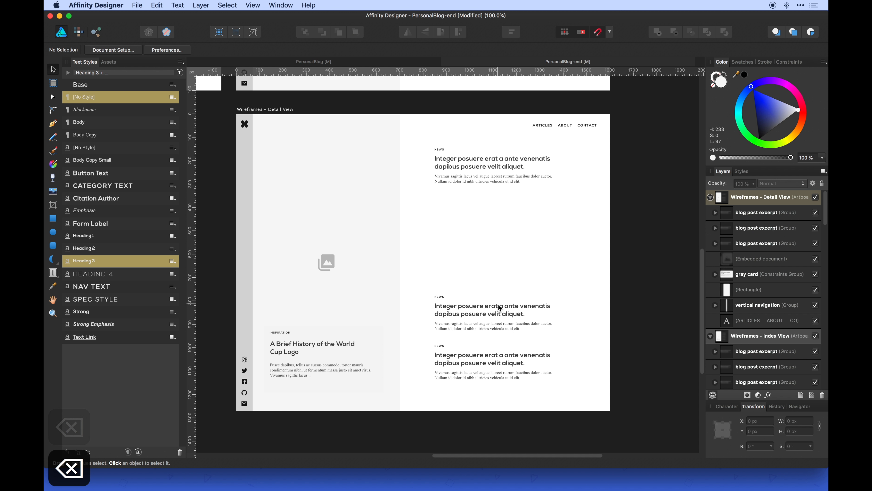
click(500, 309)
key(BackSpace)
click(498, 366)
key(BackSpace)
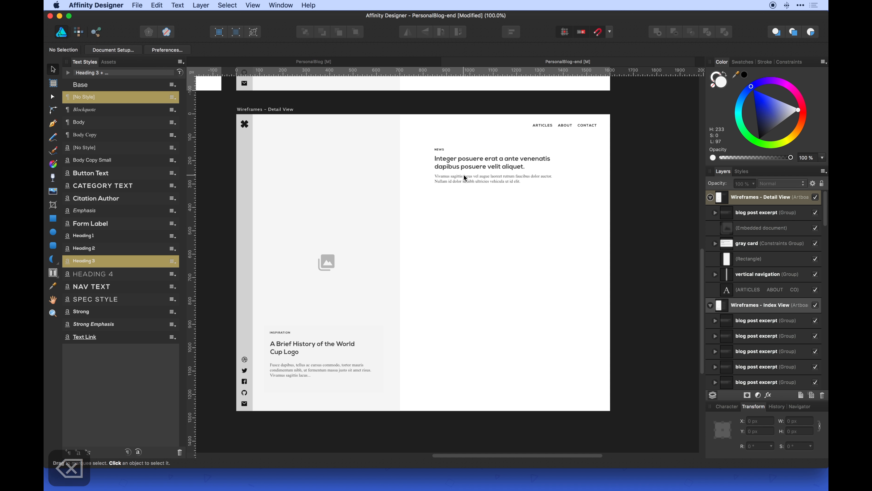
Move the remaining excerpt to X 800 px, Y 128.2 px and restyle its title as Heading 1 in a 700 px wide frame
drag(464, 178, 451, 174)
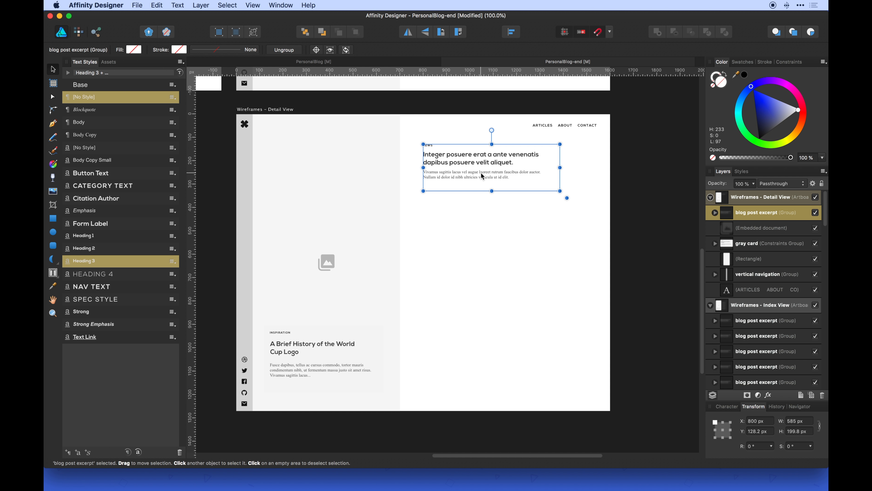
double_click(496, 164)
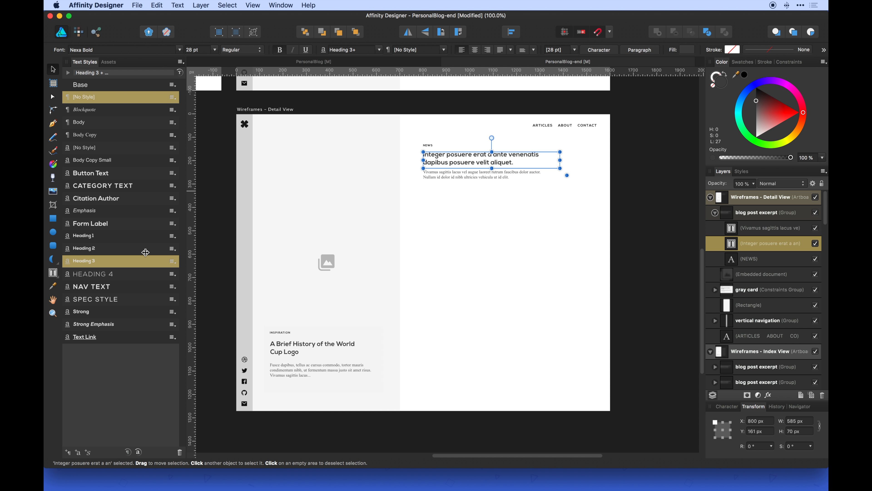
click(111, 236)
drag(559, 160, 586, 160)
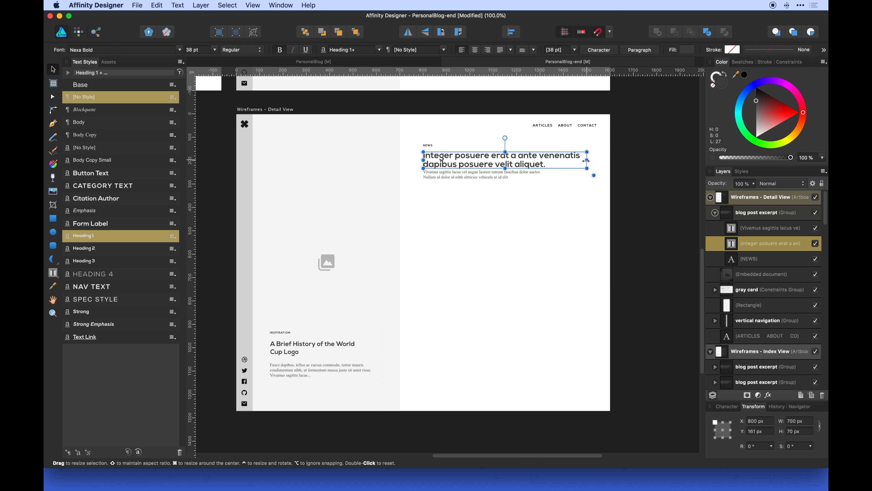
Move the excerpt's body text down to Y 254.9 px and apply Body Copy, detaching its characters from Body Copy Small
drag(465, 175, 466, 182)
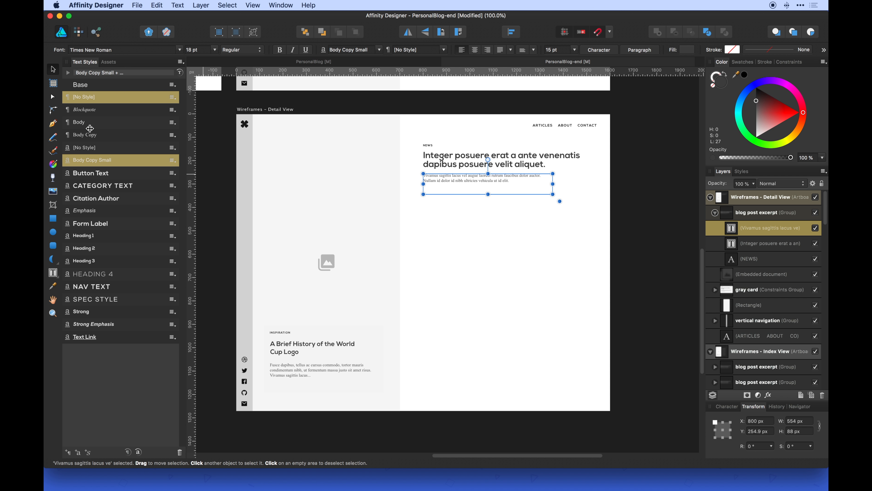
click(92, 135)
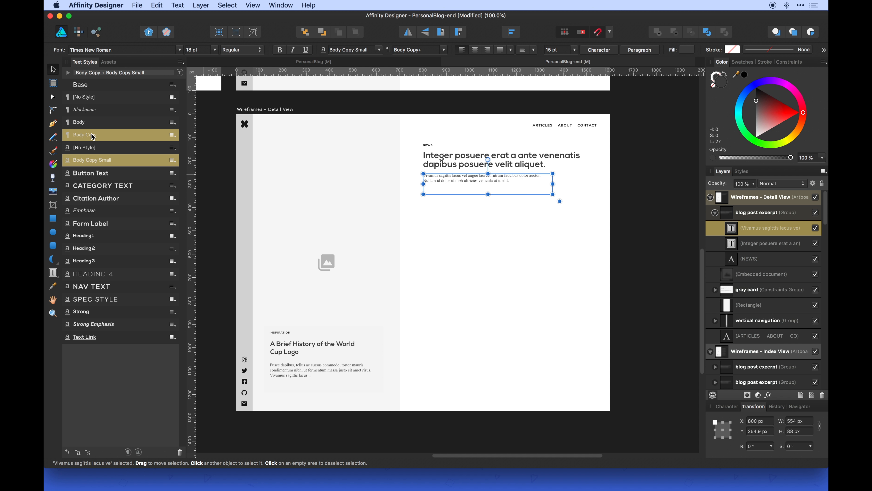
click(175, 161)
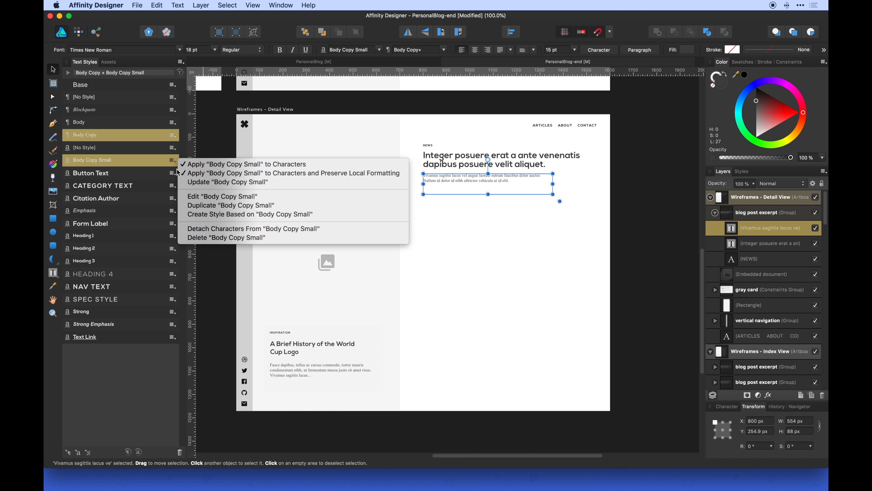
click(205, 232)
click(136, 133)
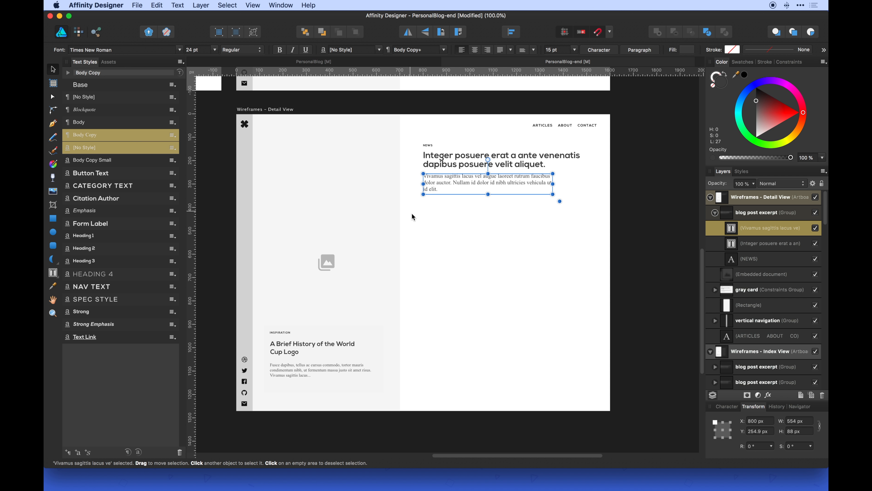
Widen the excerpt's body text frame to 679 px
click(412, 213)
click(449, 182)
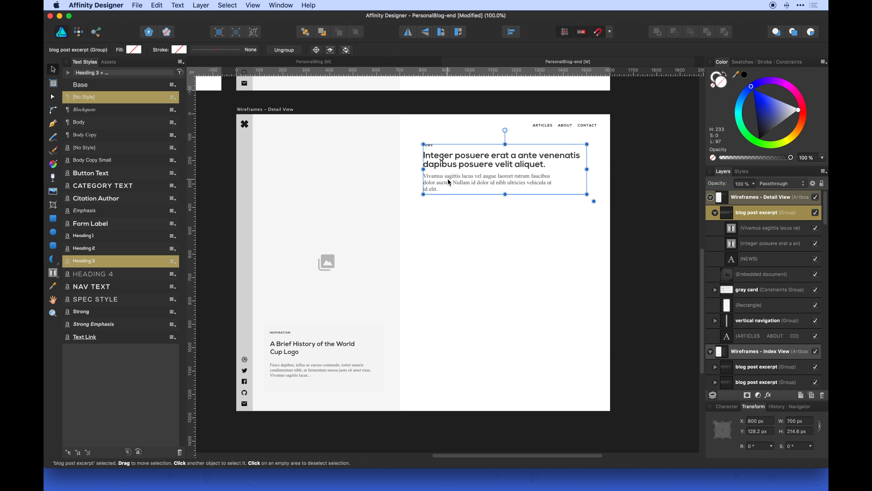
click(443, 190)
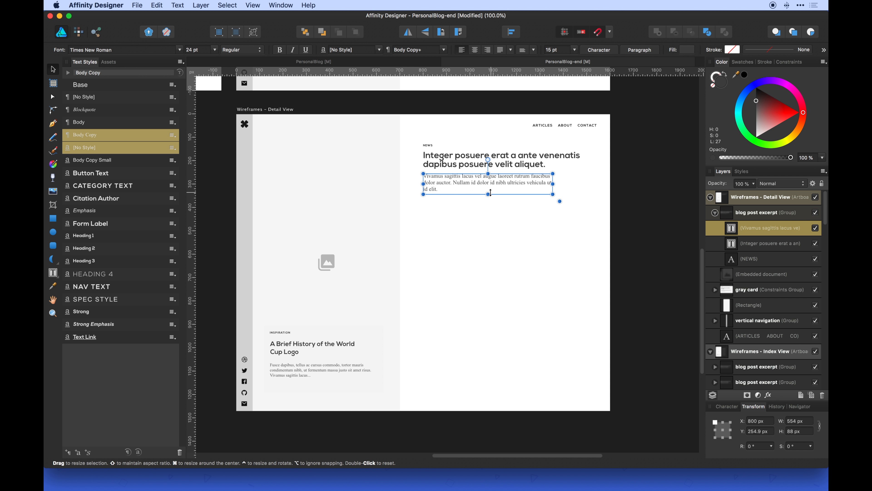
drag(553, 184, 582, 183)
Generate four placeholder paragraphs, add them at the end of the excerpt's body text and remove the surplus blank line
click(799, 7)
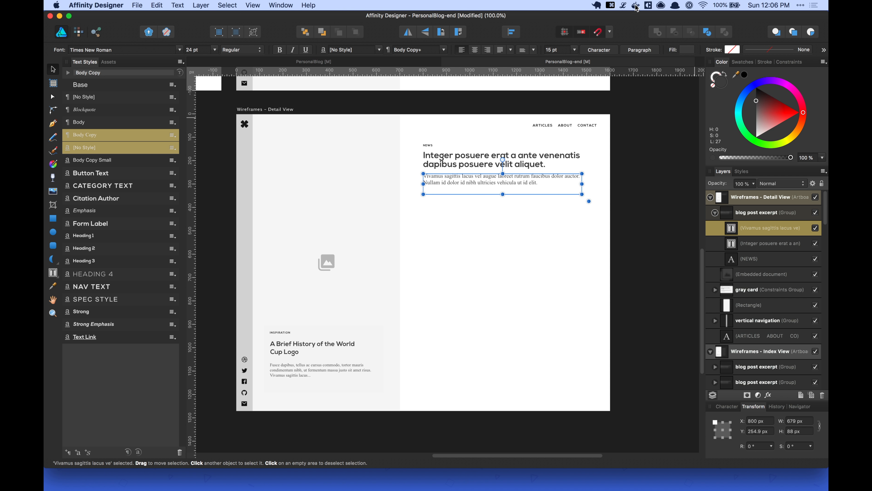
click(623, 6)
click(636, 101)
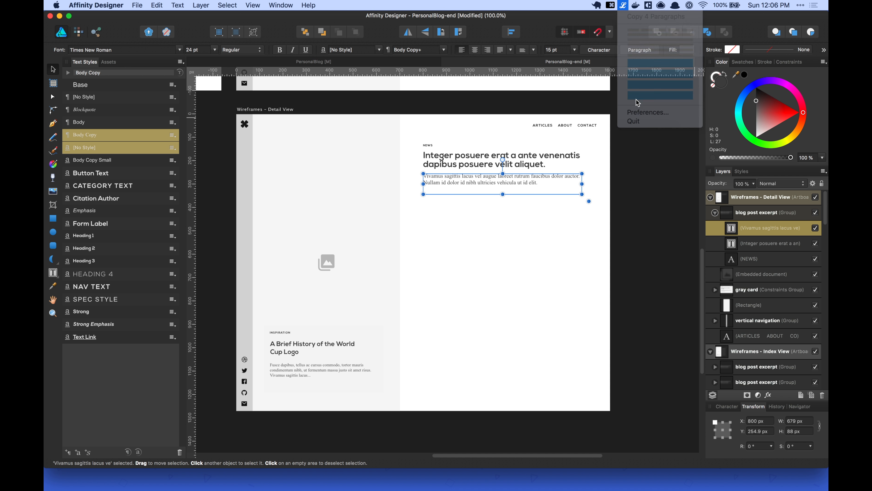
double_click(540, 184)
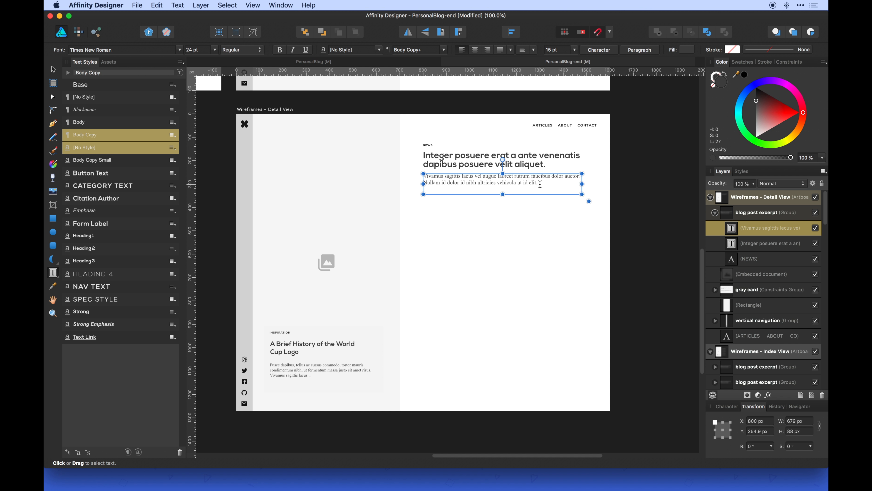
text(Nullam id dolor id nibh ultricies vehicula ut id elit. Vivamus sagittis lacus vel augue laoreet rutrum faucibus dolor auctor. Vivamus sagittis lacus vel augue laoreet rutrum faucibus dolor auctor. Cum sociis natoque penatibus et magnis dis parturient montes, nascetur ridiculus mus.  Maecenas faucibus mollis interdum. Duis mollis, est non commodo luctus, nisi erat porttitor ligula, eget lacinia odio sem nec elit. Curabitur blandit tempus porttitor. Etiam porta sem malesuada magna mollis euismod. Donec id elit non mi porta gravida at eget metus.  Morbi leo risus, porta ac consectetur ac, vestibulum at eros. Maecenas faucibus mollis interdum. Maecenas sed diam eget risus varius blandit sit amet non magna. Vivamus sagittis lacus vel augue laoreet rutrum faucibus dolor auctor. Nullam id dolor id nibh ultricies vehicula ut id elit. Maecenas faucibus mollis interdum.    Integer posuere erat a ante venenatis dapibus posuere velit aliquet. Vivamus sagittis lacus vel augue laoreet rutrum faucibus dolor auctor. Maecenas faucibus mollis interdum. Nulla vitae elit libero, a pharetra augue. Praesent commodo cursus magna, vel scelerisque nisl consectetur et.)
key(BackSpace)
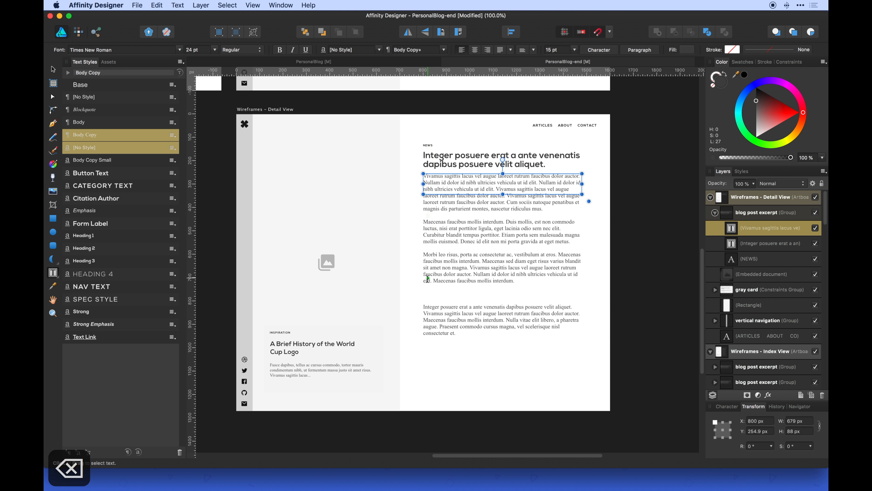
Extend the body text frame downward to a height of 786 px
key(Escape)
key(Escape)
click(754, 233)
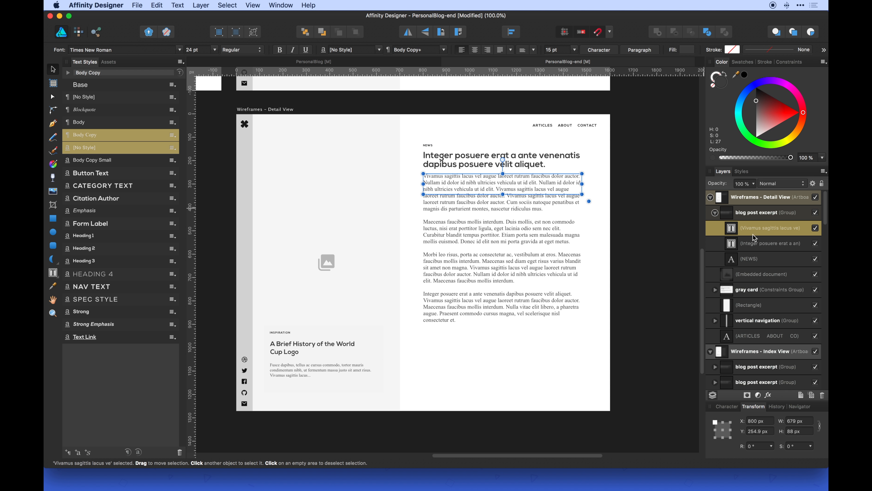
drag(521, 194, 518, 359)
Insert seven line breaks after the second body paragraph to make room for a quote
key(t)
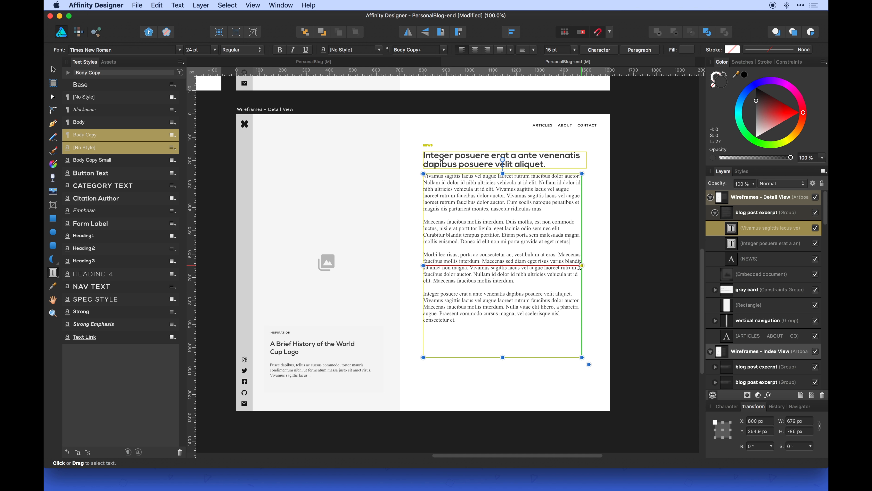
key(Return)
key(Return)
key(Return)
key(Return)
key(Return)
key(Return)
key(Return)
key(Escape)
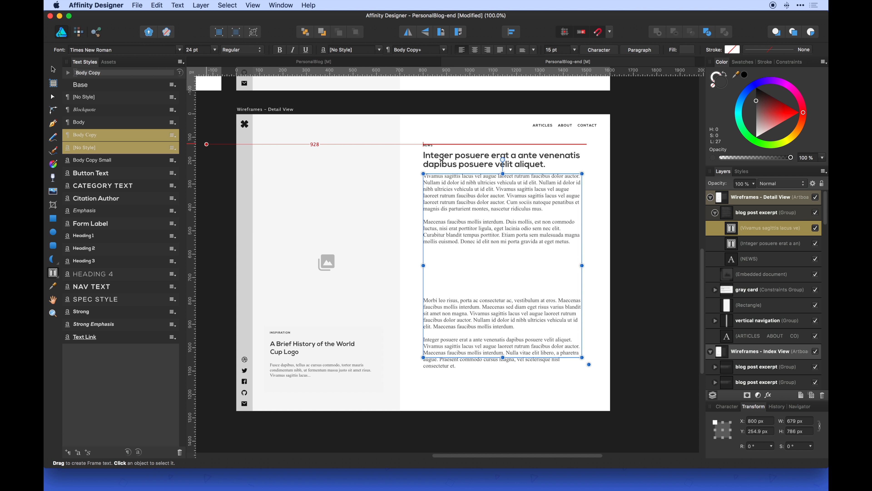
Copy the Dr. Seuss blockquote group from the style guide artboard and paste it into the Detail View artboard
click(53, 69)
click(594, 181)
drag(607, 183, 824, 165)
drag(535, 115, 598, 330)
click(368, 256)
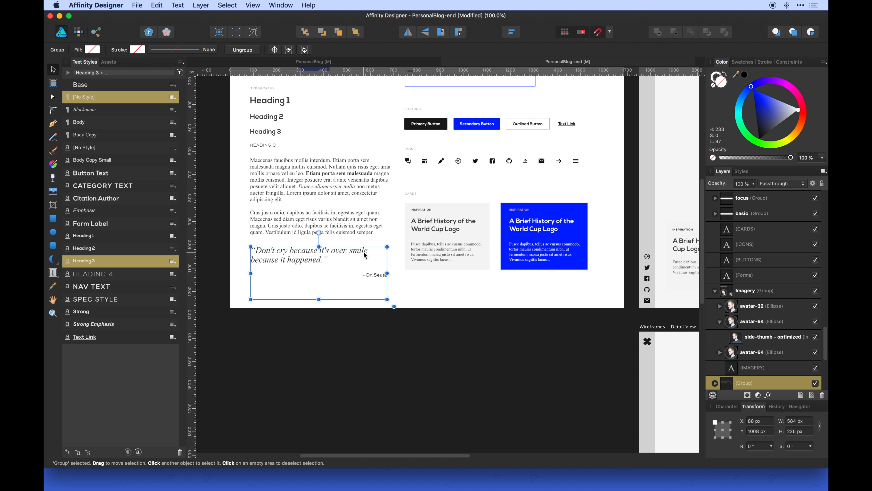
key(cmd+c)
scroll(630, 329, right, 5)
scroll(629, 329, down, 3)
drag(630, 329, 389, 195)
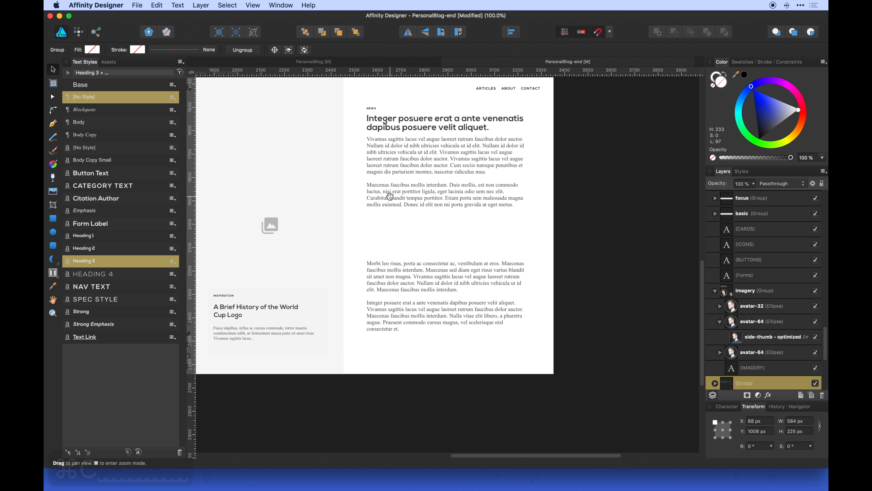
click(397, 196)
key(super+v)
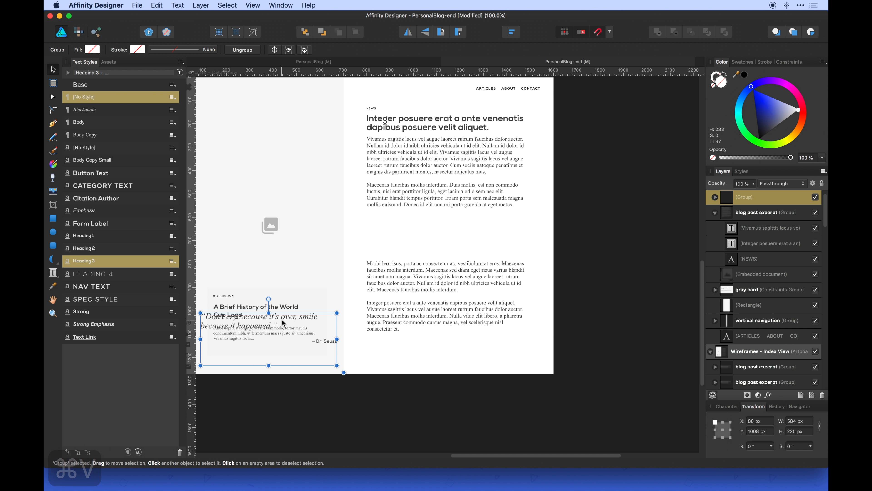
Position the blockquote in the gap between the body paragraphs at X 839 px, Y 608.5 px
drag(280, 318, 457, 231)
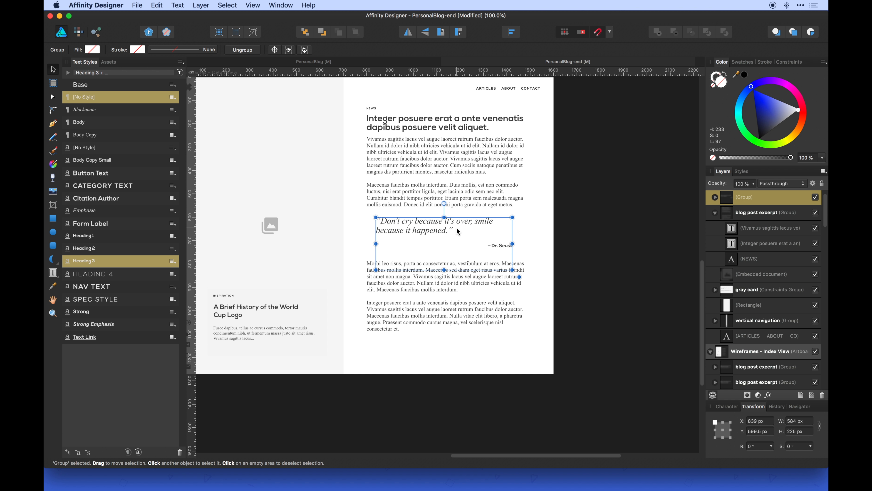
key(Down)
key(Down)
key(Down)
key(Down)
key(Down)
key(Down)
key(Down)
key(Down)
key(Down)
key(Down)
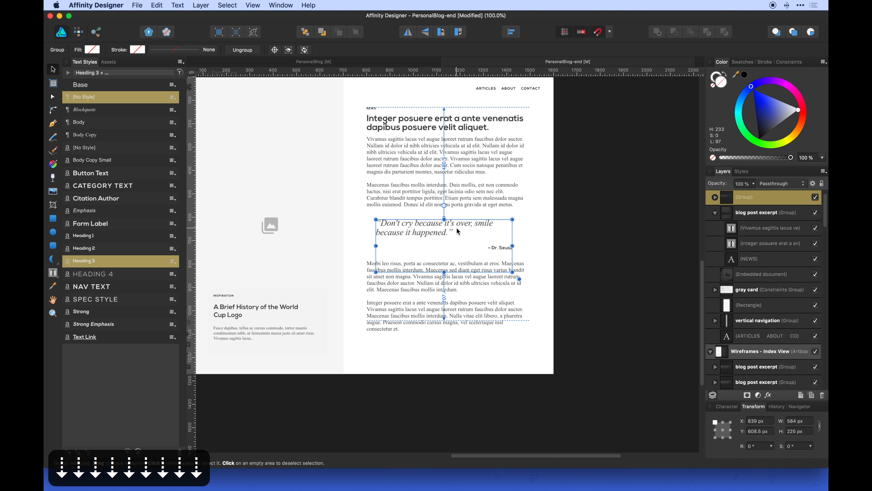
click(560, 160)
key(space)
drag(559, 160, 592, 167)
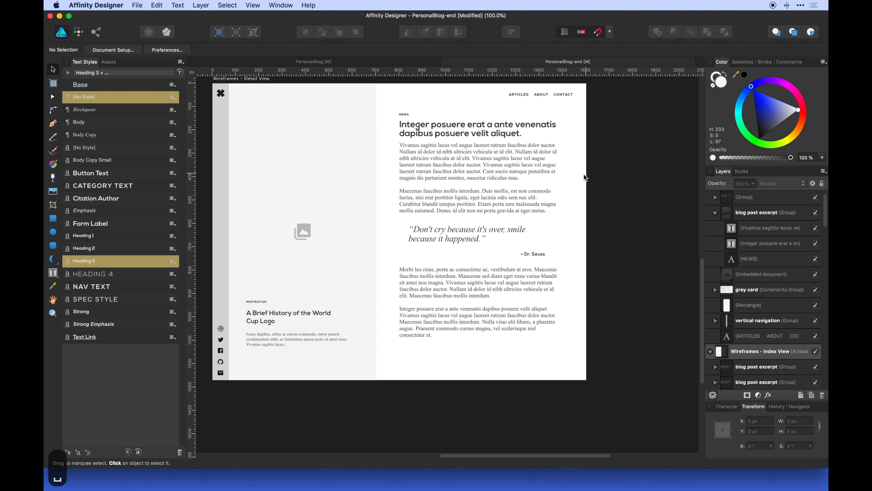
Save the document and delete the gray featured card from the Detail View artboard
key(super+s)
click(322, 318)
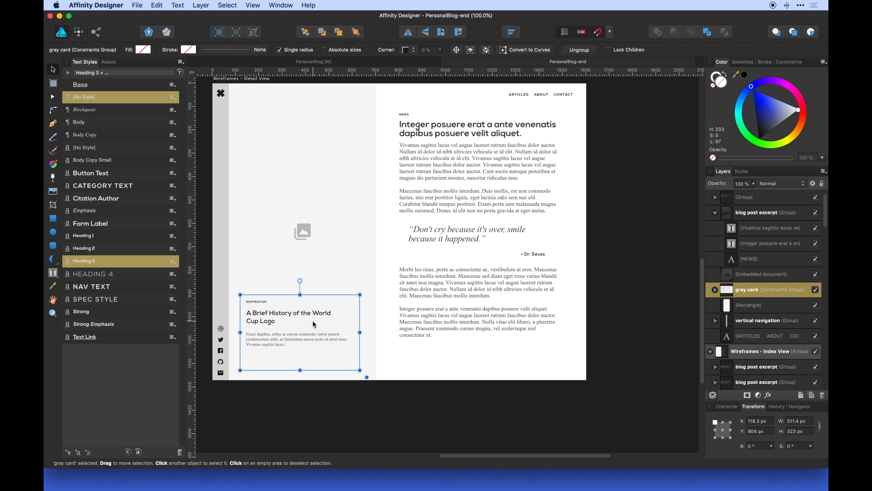
key(BackSpace)
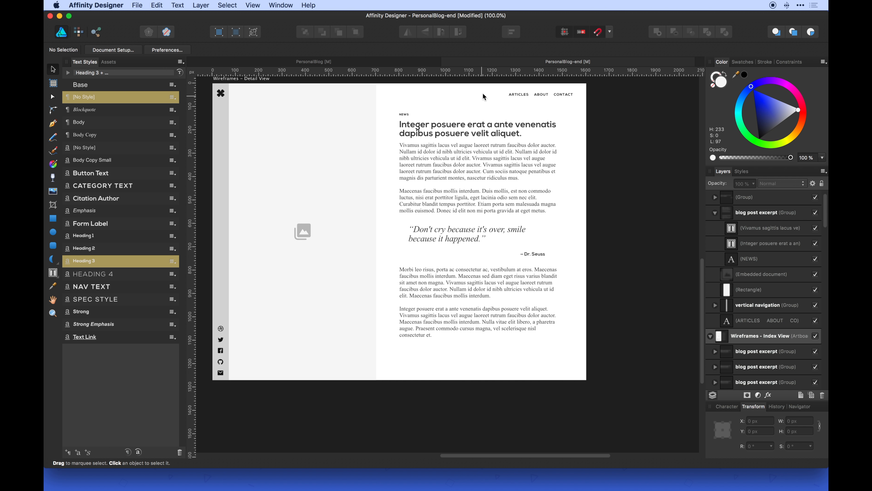
click(489, 135)
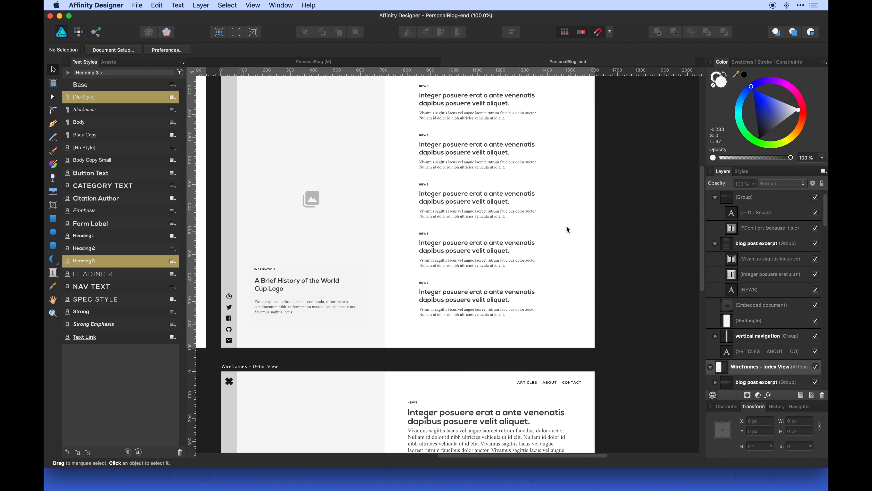
key(super+minus)
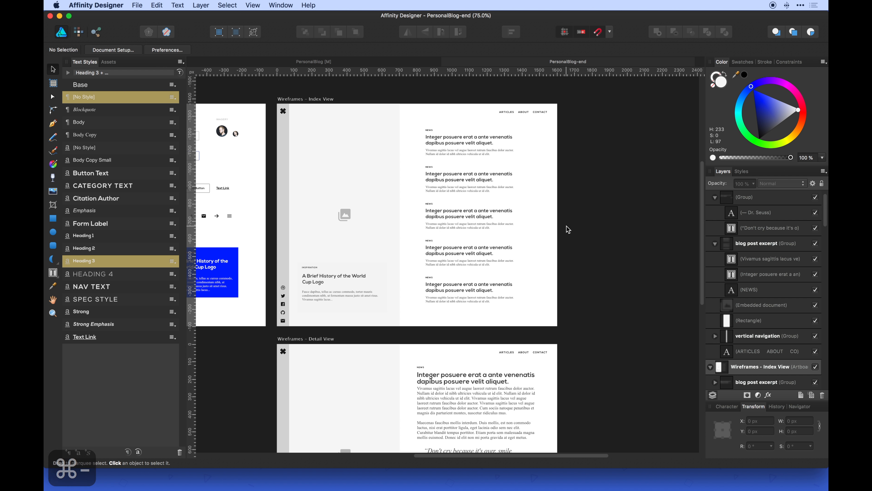
scroll(566, 226, down, 10)
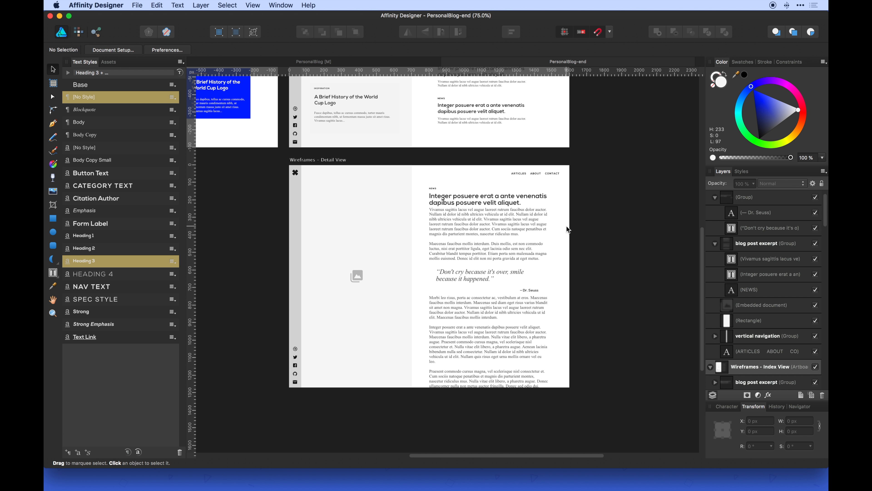
scroll(566, 226, up, 10)
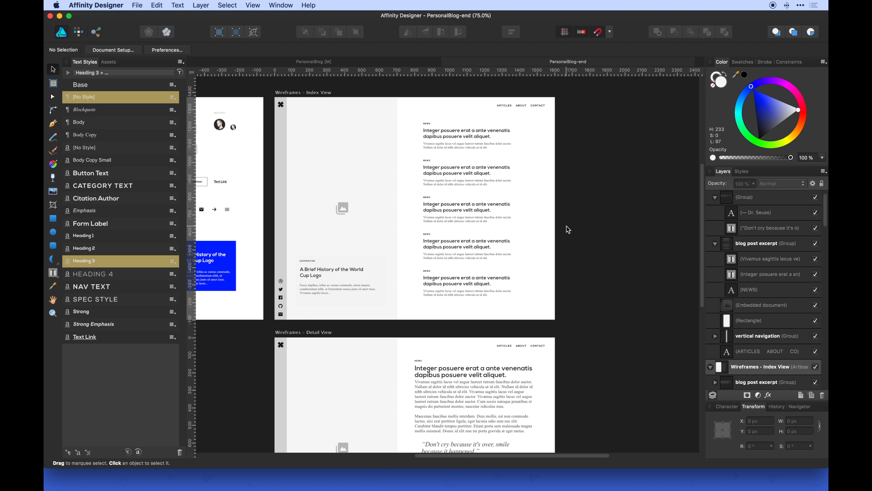
scroll(566, 226, down, 3)
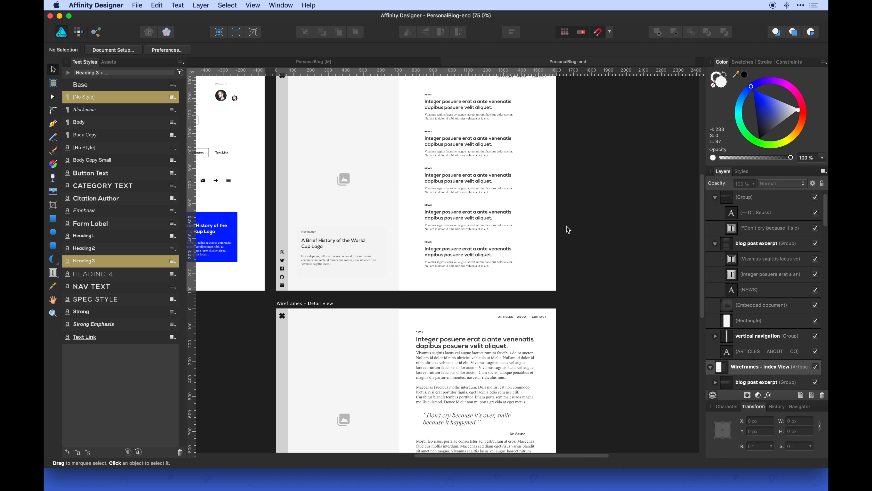